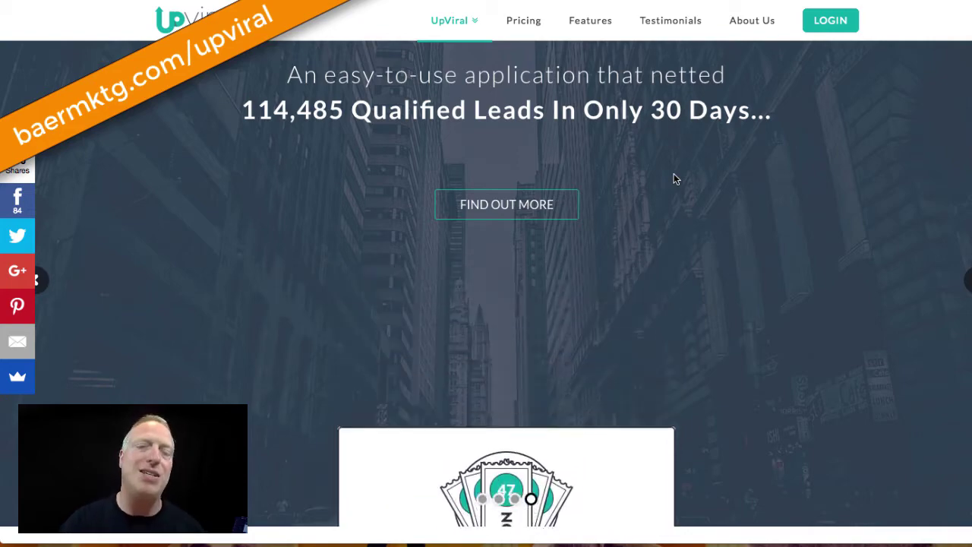
# Scroll down the homepage to the giveaway, contest and product launch feature cards
pyautogui.scroll(-5, 673, 179)
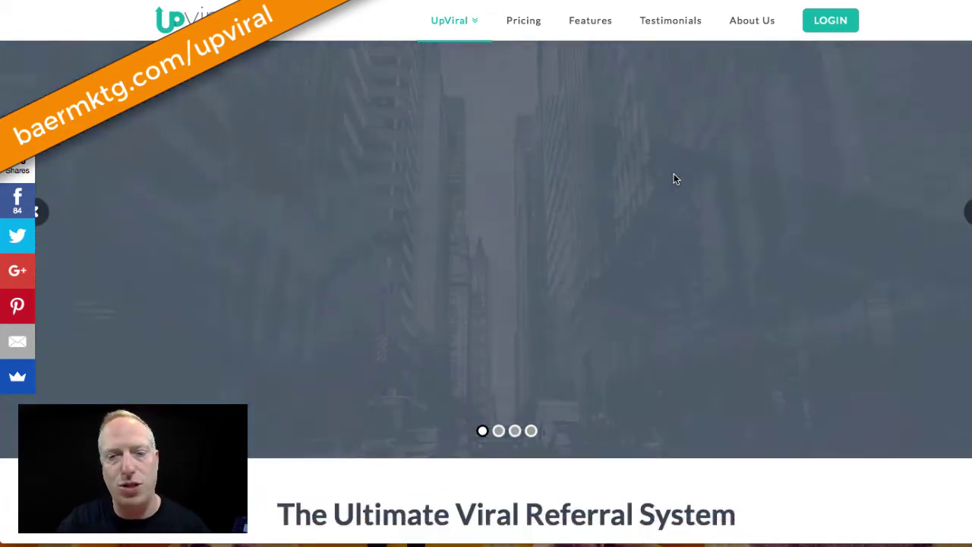
pyautogui.scroll(-3, 674, 178)
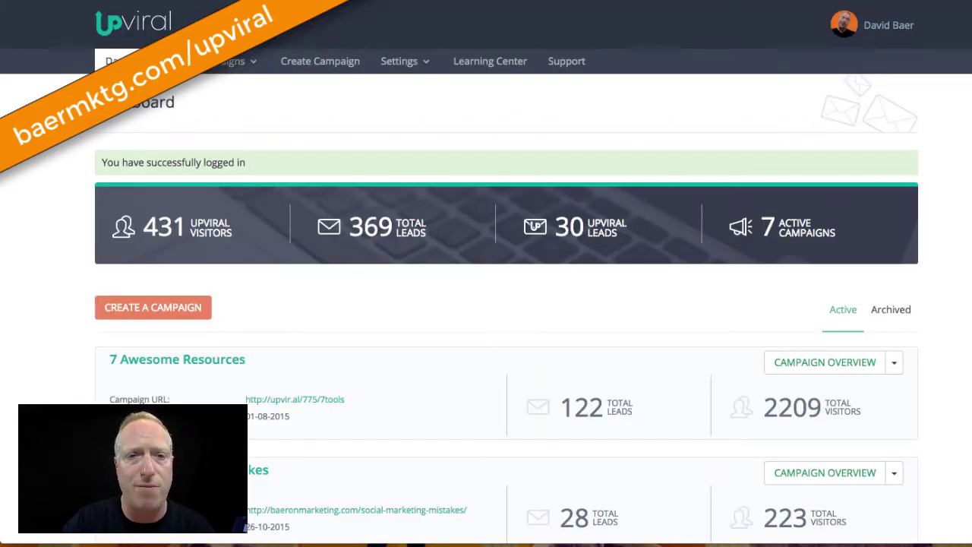
# Show the dashboard's list of existing campaigns and look through it
pyautogui.click(231, 60)
pyautogui.scroll(-2, 76, 237)
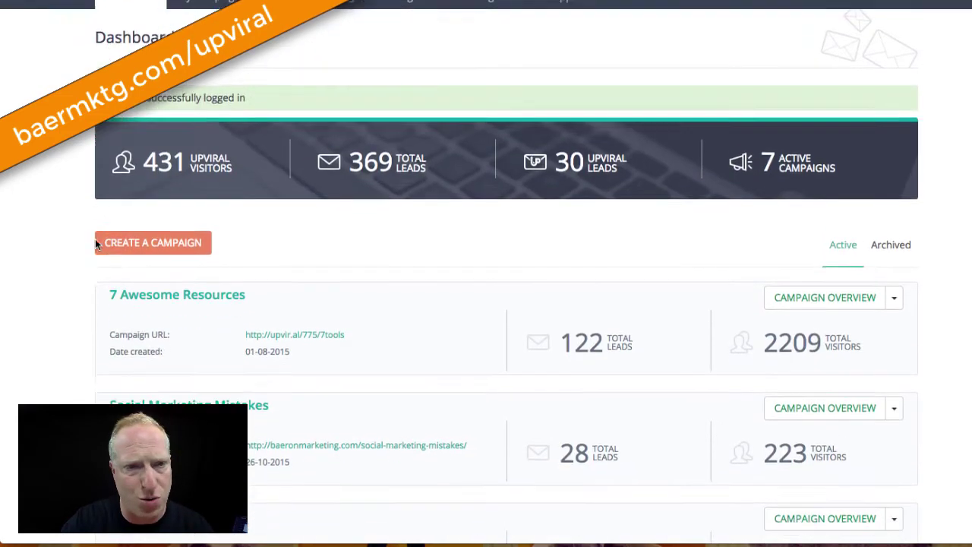
pyautogui.scroll(2, 52, 232)
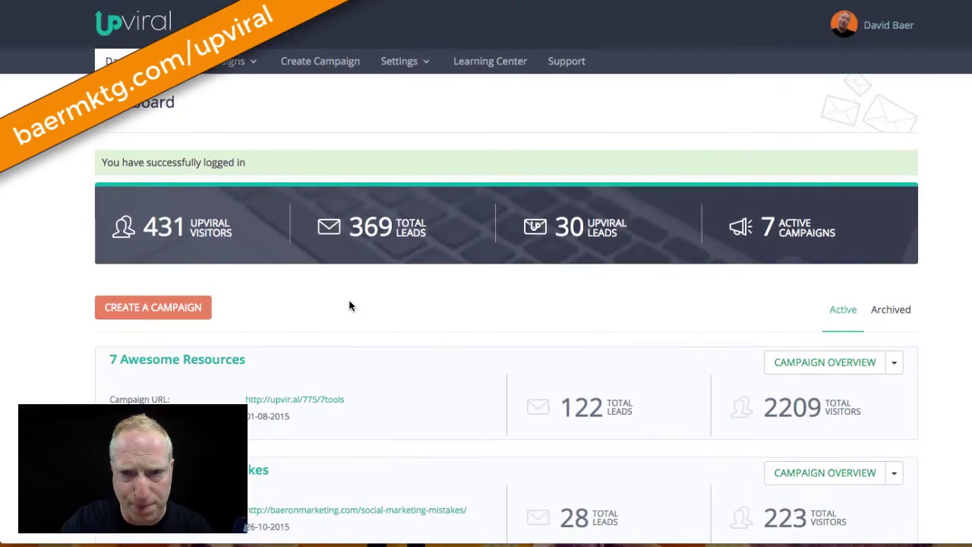
pyautogui.scroll(-5, 615, 291)
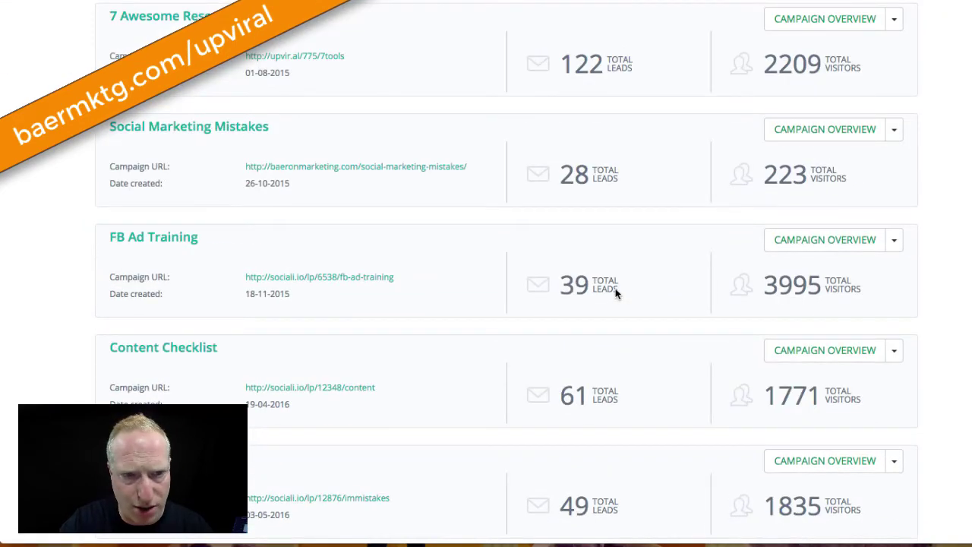
pyautogui.scroll(-4, 615, 293)
pyautogui.scroll(9, 615, 293)
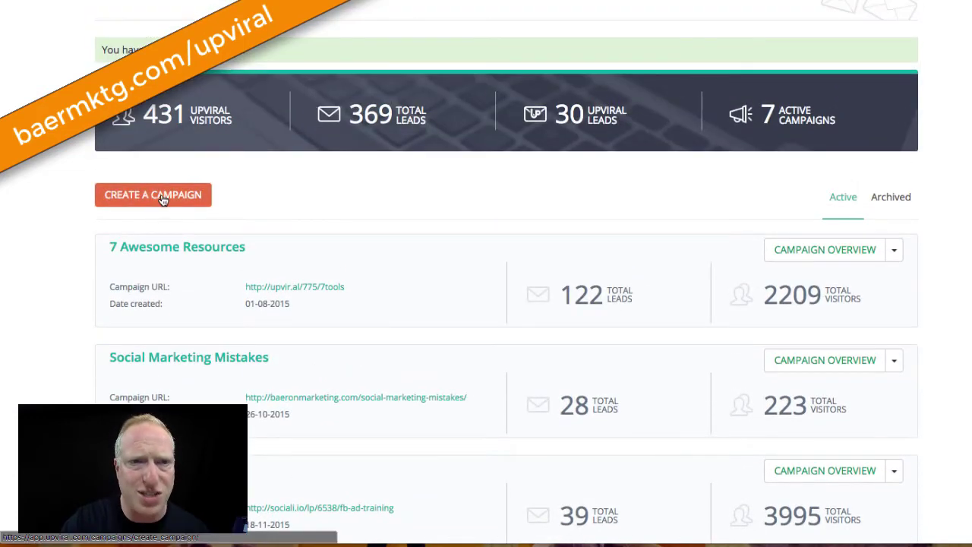
# Start a new campaign and enter 'Test Giveaway' as the campaign name
pyautogui.click(196, 194)
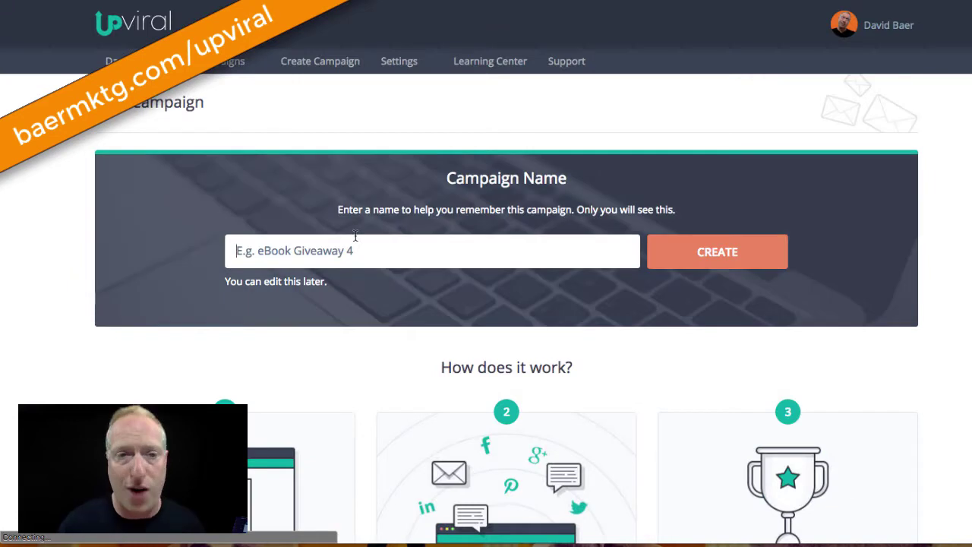
pyautogui.scroll(-1, 199, 322)
pyautogui.scroll(-1, 200, 322)
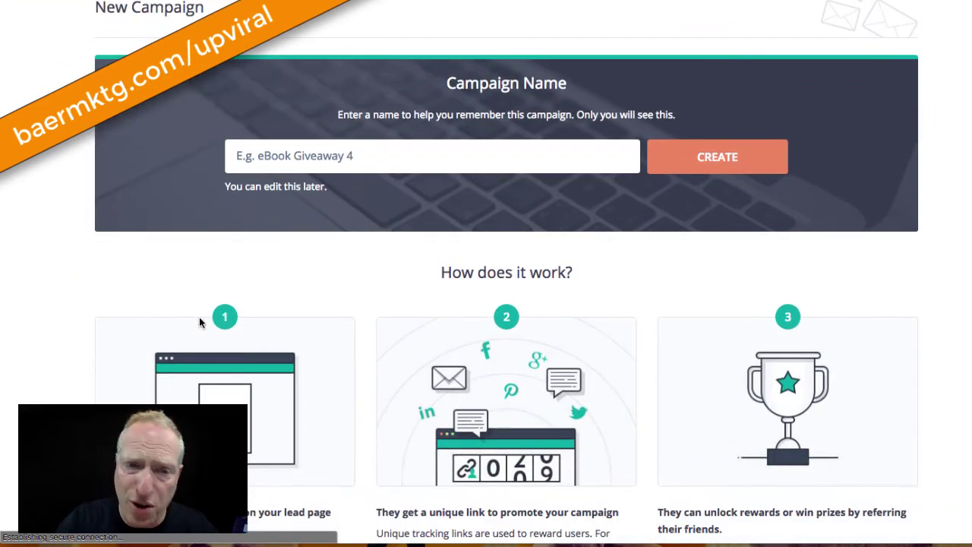
pyautogui.scroll(-1, 92, 355)
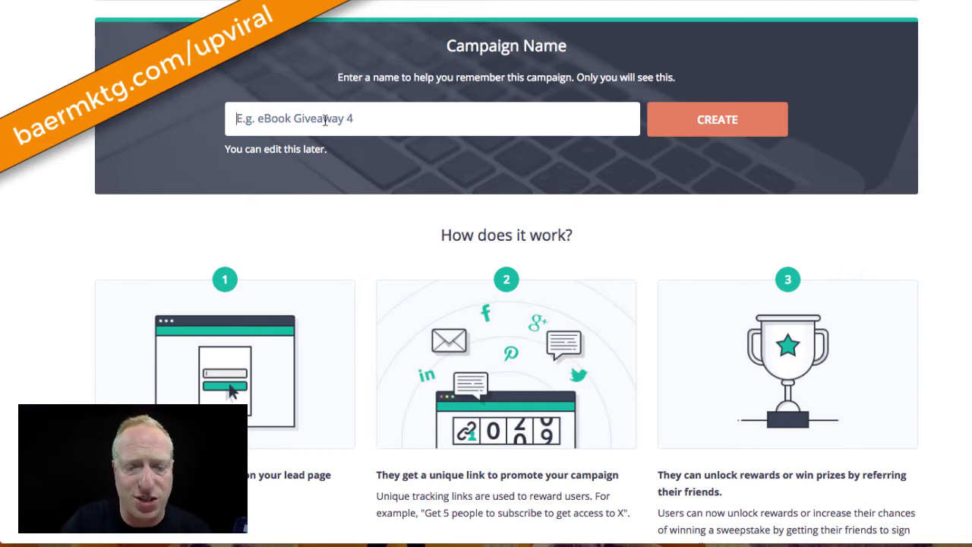
pyautogui.write('Test Giveaway')
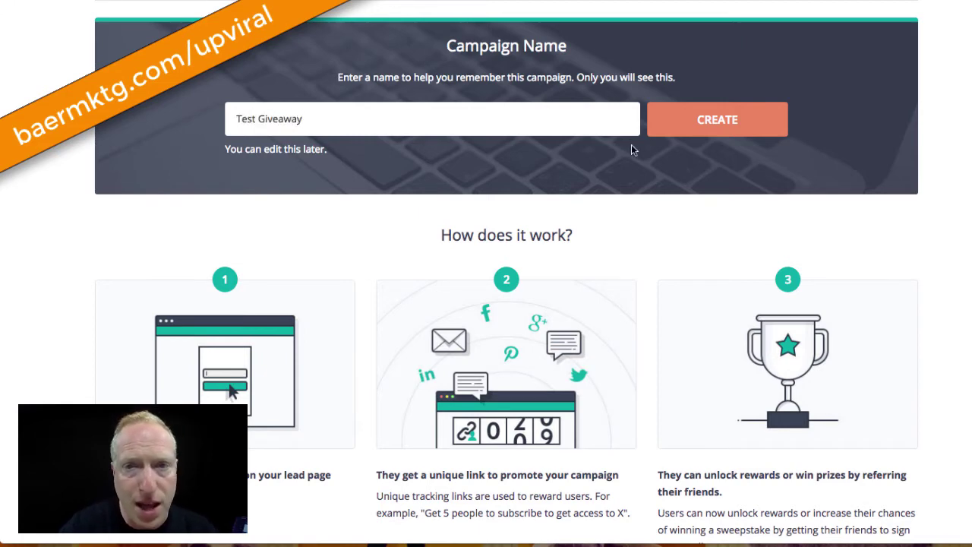
# Create 'Test Giveaway' and choose Run the Campaign on UpViral for lead capture
pyautogui.click(681, 133)
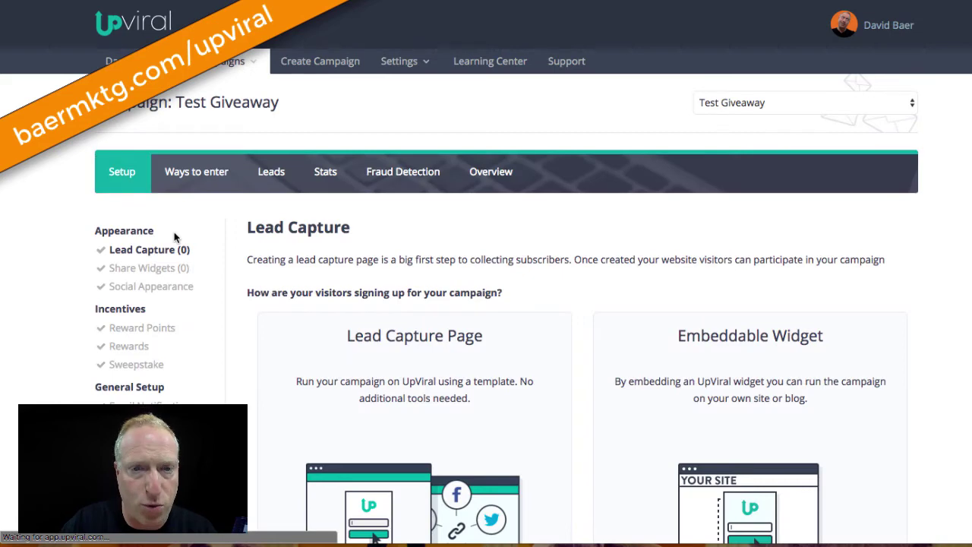
pyautogui.scroll(-2, 173, 237)
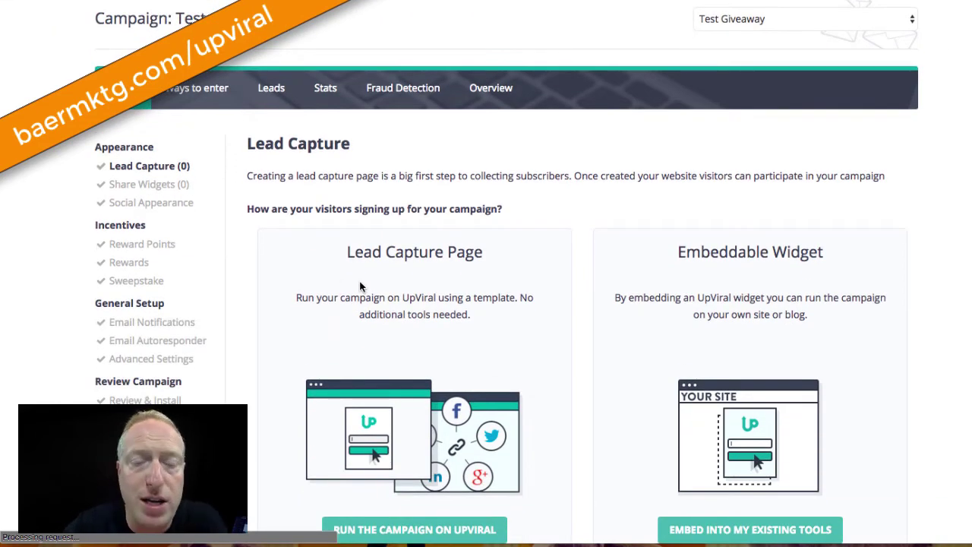
pyautogui.scroll(-1, 487, 307)
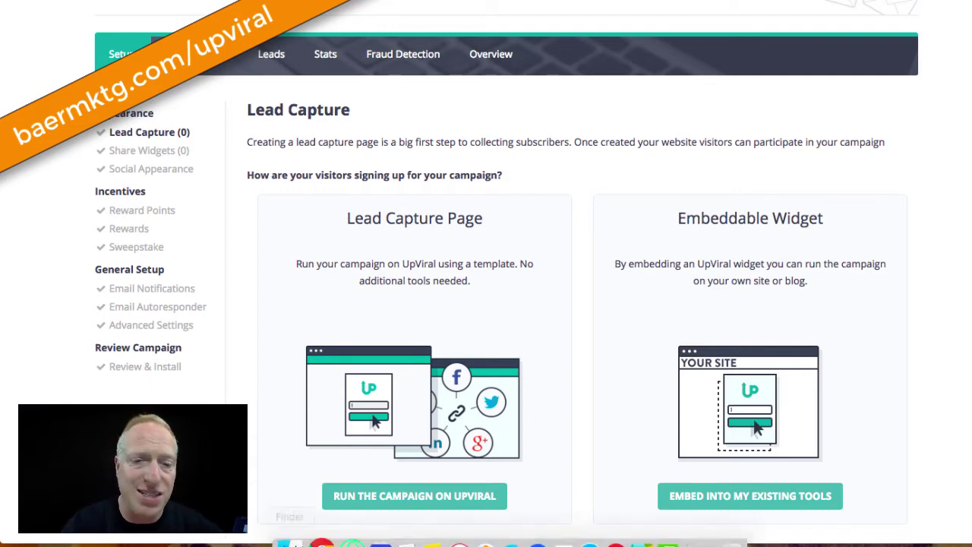
pyautogui.click(419, 499)
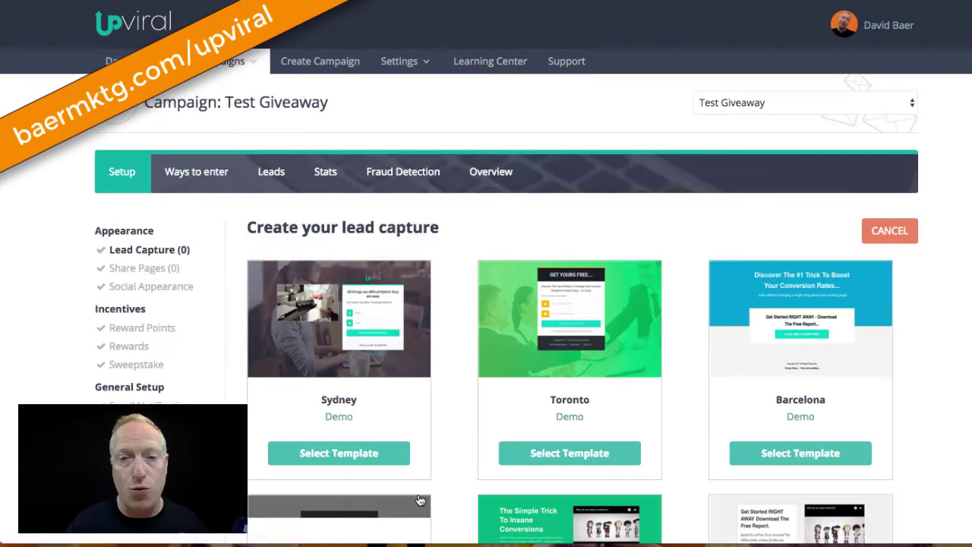
# Browse the lead page templates and select the London wood-background template
pyautogui.scroll(-3, 456, 200)
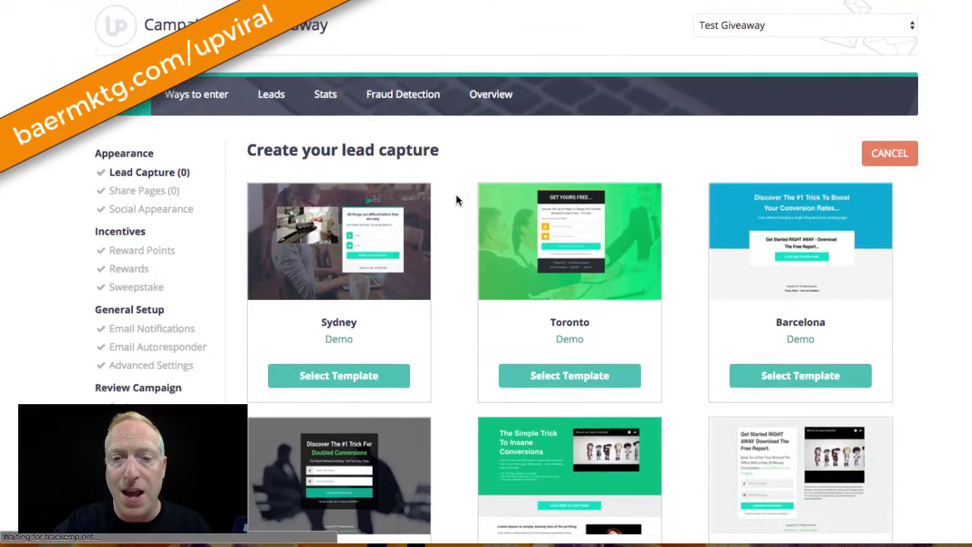
pyautogui.scroll(-5, 456, 200)
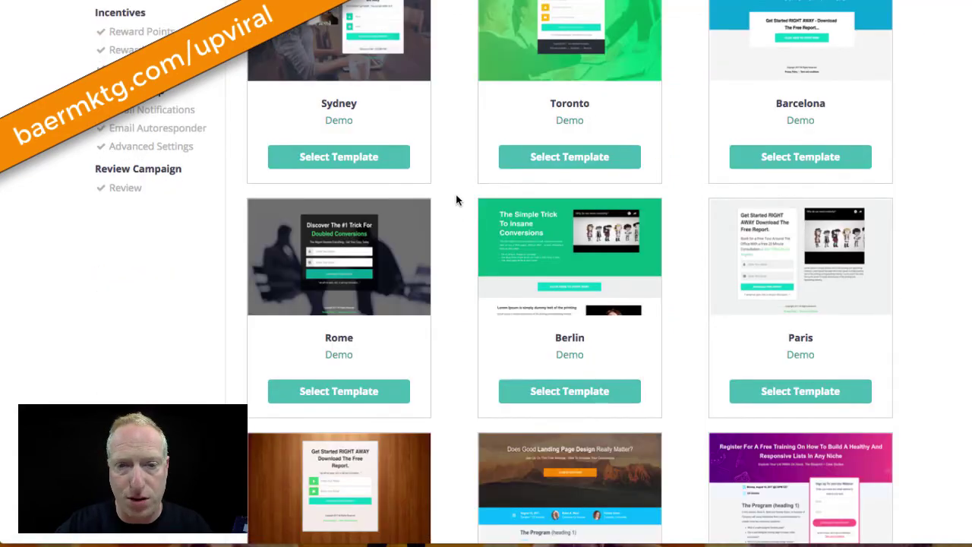
pyautogui.scroll(-3, 455, 200)
pyautogui.scroll(-1, 456, 199)
pyautogui.scroll(-2, 455, 200)
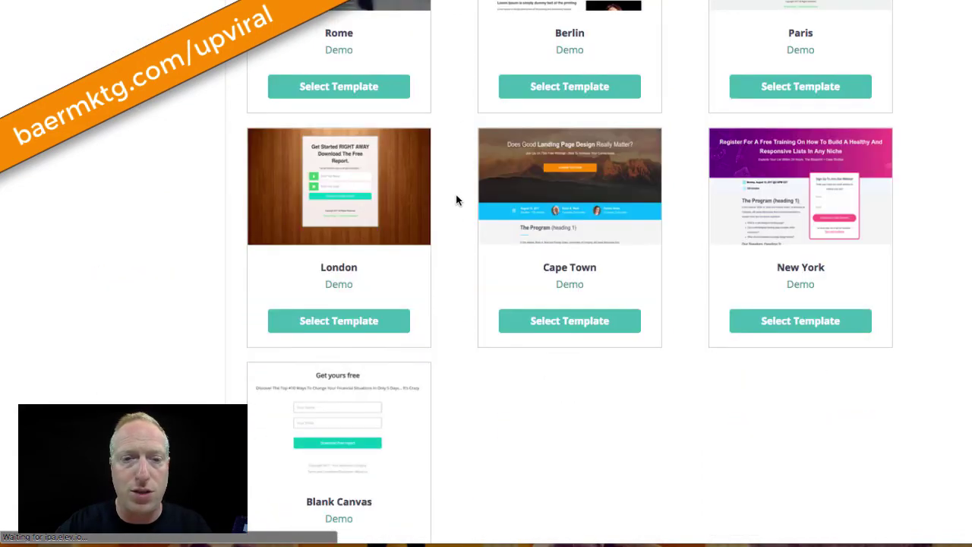
pyautogui.scroll(6, 455, 200)
pyautogui.scroll(3, 414, 184)
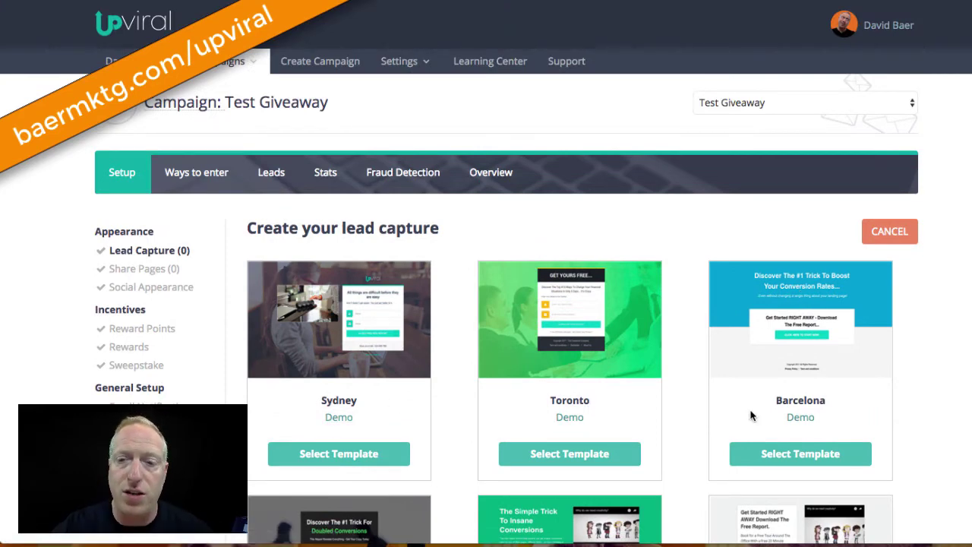
pyautogui.scroll(-7, 751, 414)
pyautogui.scroll(-5, 751, 414)
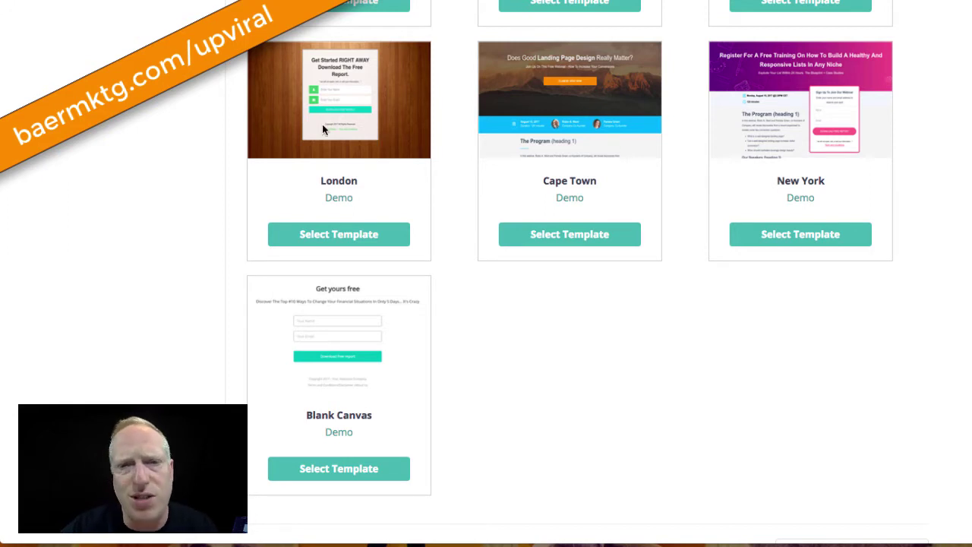
pyautogui.click(320, 235)
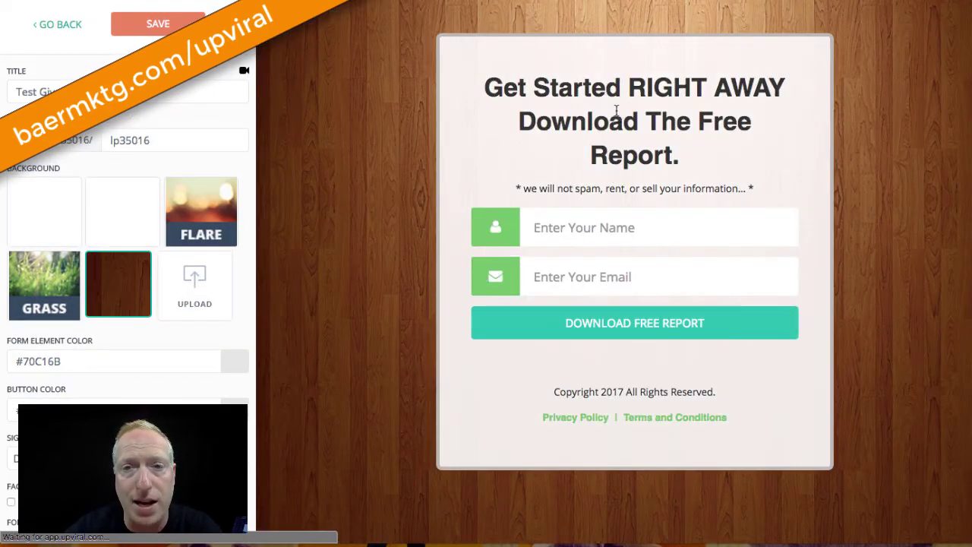
# Change the page headline to 'This is my Awesome Headline!'
pyautogui.doubleClick(617, 115)
pyautogui.doubleClick(501, 86)
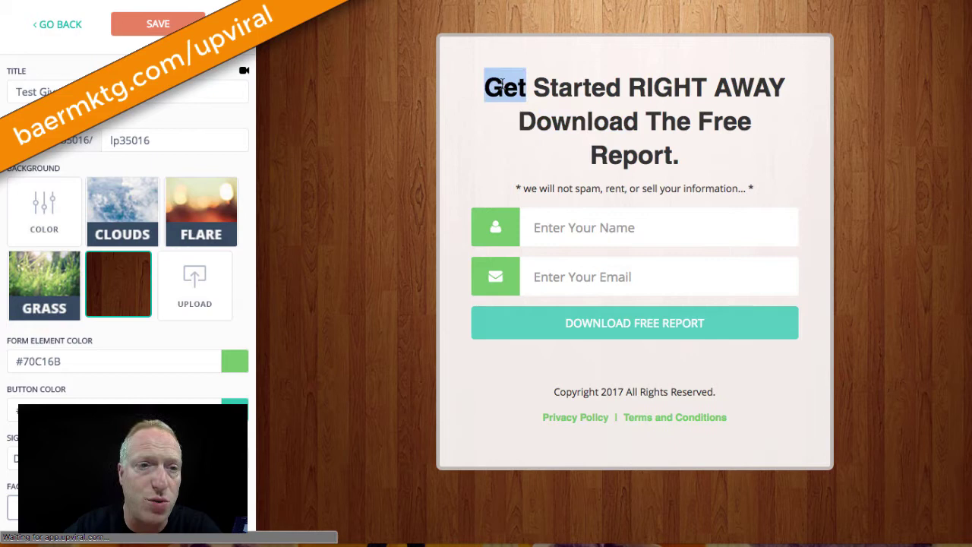
pyautogui.keyDown('shift'); pyautogui.click(685, 151); pyautogui.keyUp('shift')
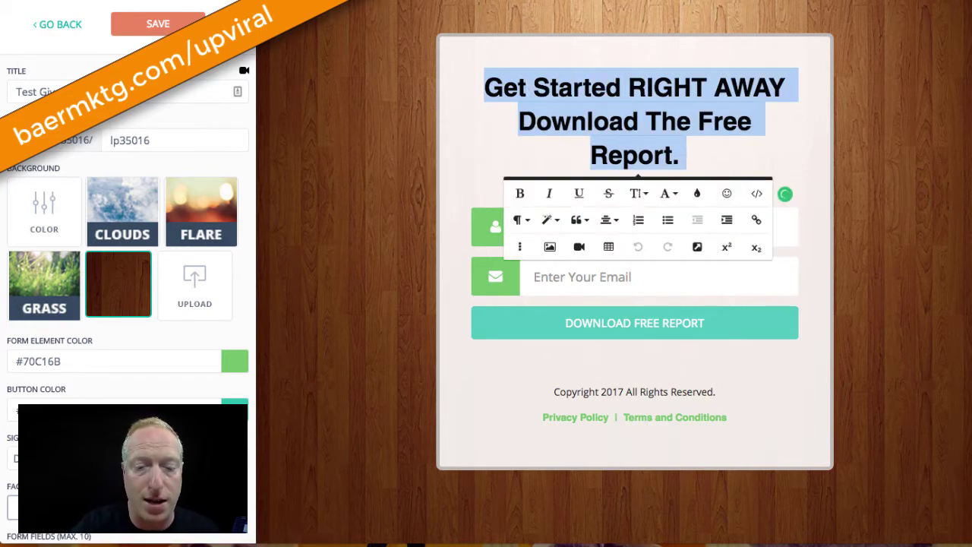
pyautogui.write('This is ')
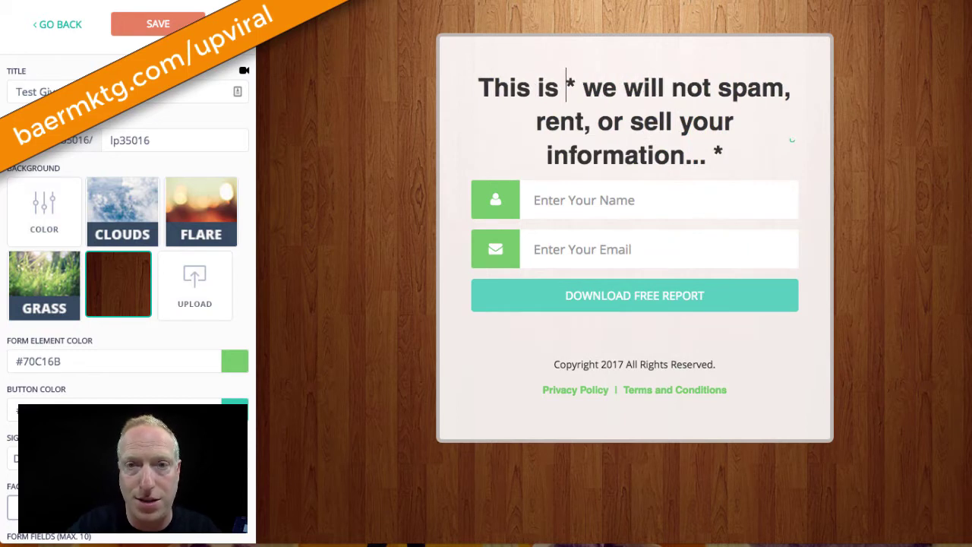
pyautogui.write('my Awesome ')
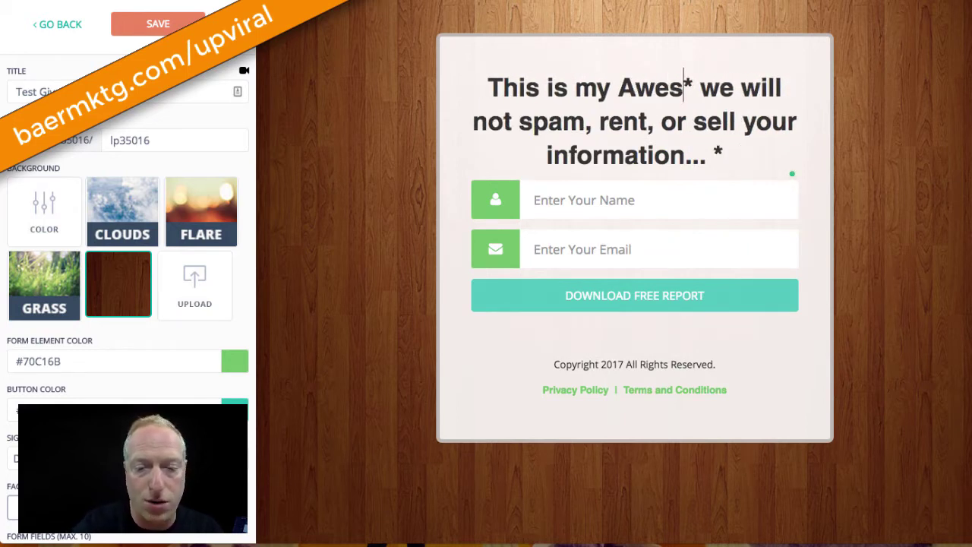
pyautogui.write('Headline')
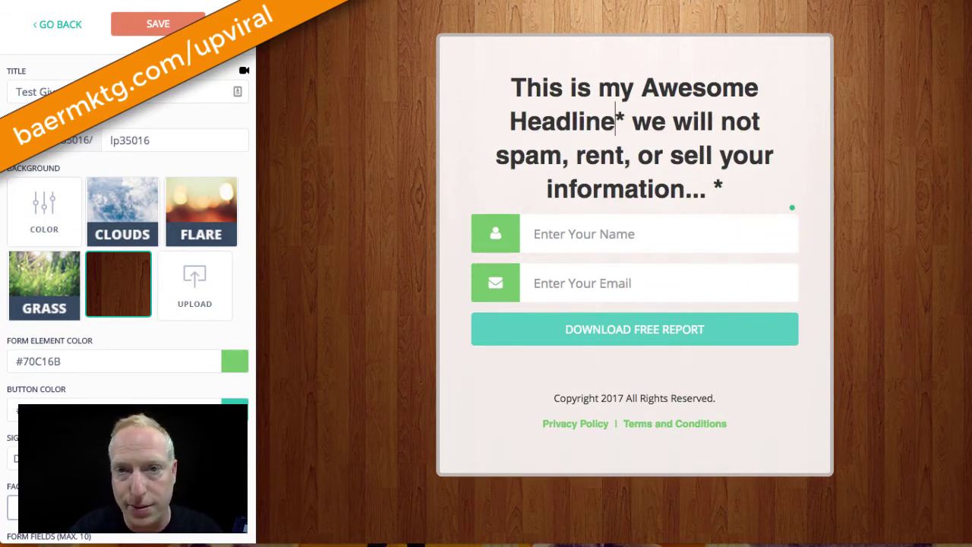
pyautogui.write('!')
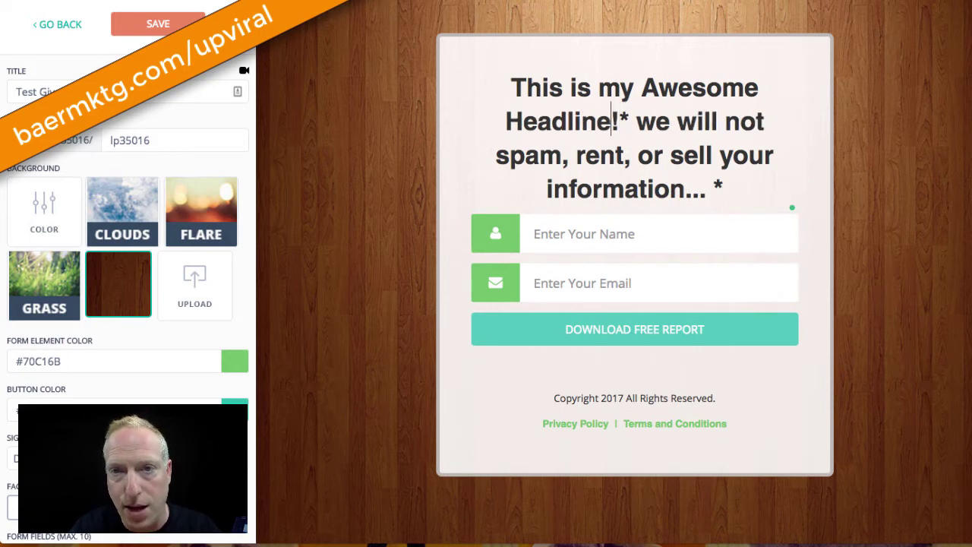
# Replace the disclaimer under the headline with 'SIGN UP HERE NOW TO WIN'
pyautogui.hotkey('shift', 'Down')
pyautogui.hotkey('shift', 'Down')
pyautogui.hotkey('shift', 'End')
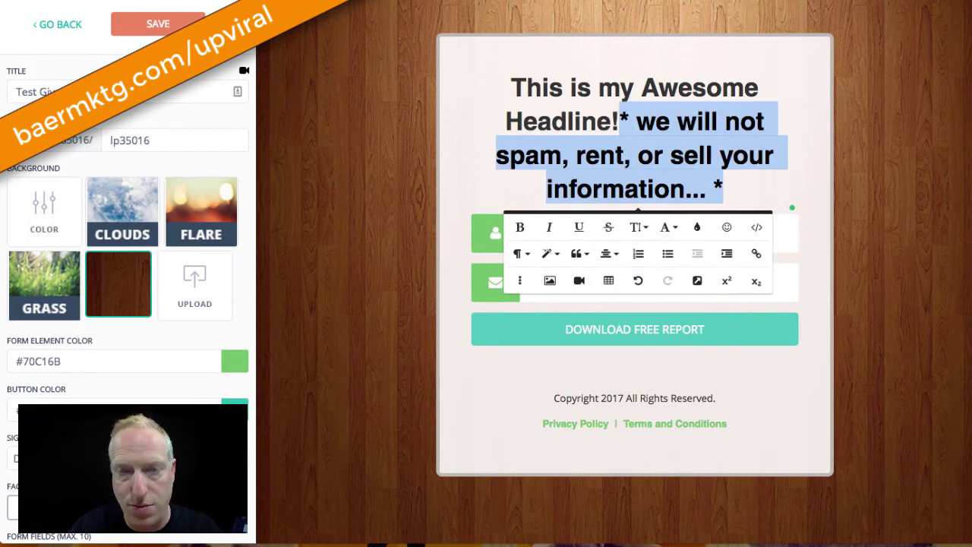
pyautogui.press('BackSpace')
pyautogui.write('SIG')
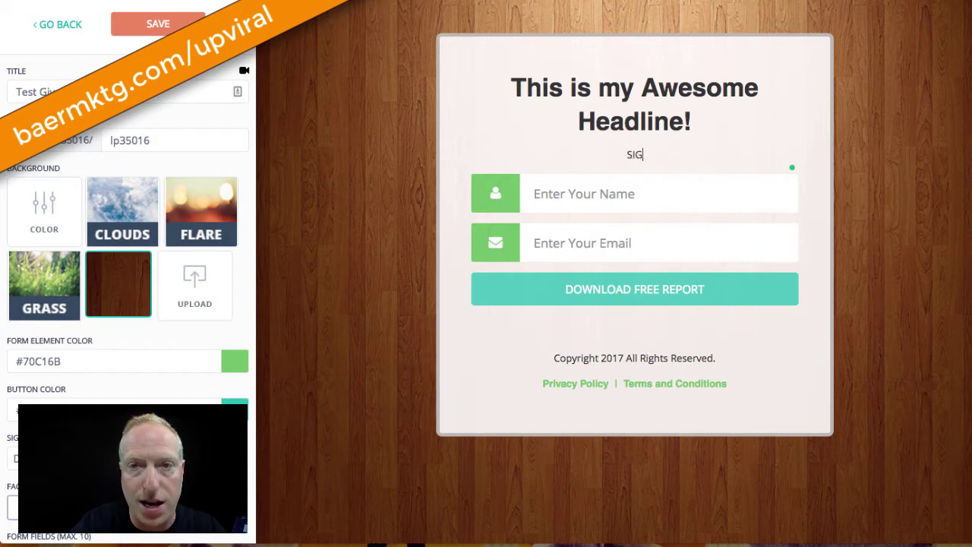
pyautogui.write('N UP HERE ')
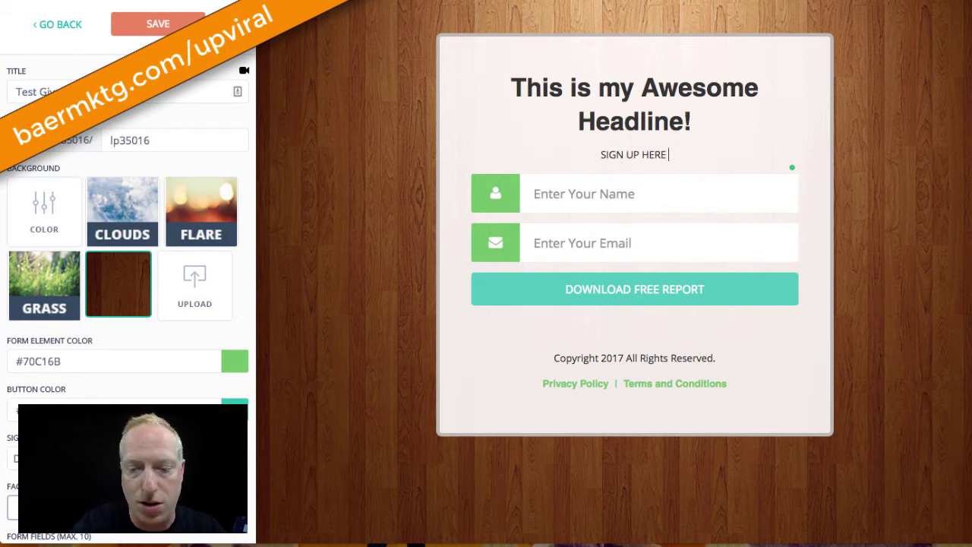
pyautogui.write('NOW TO WIN')
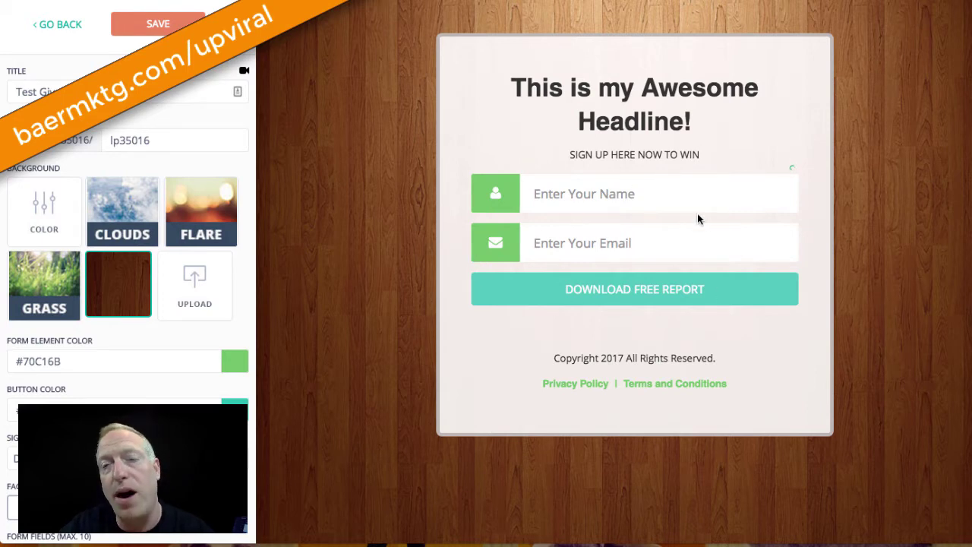
pyautogui.scroll(-3, 190, 456)
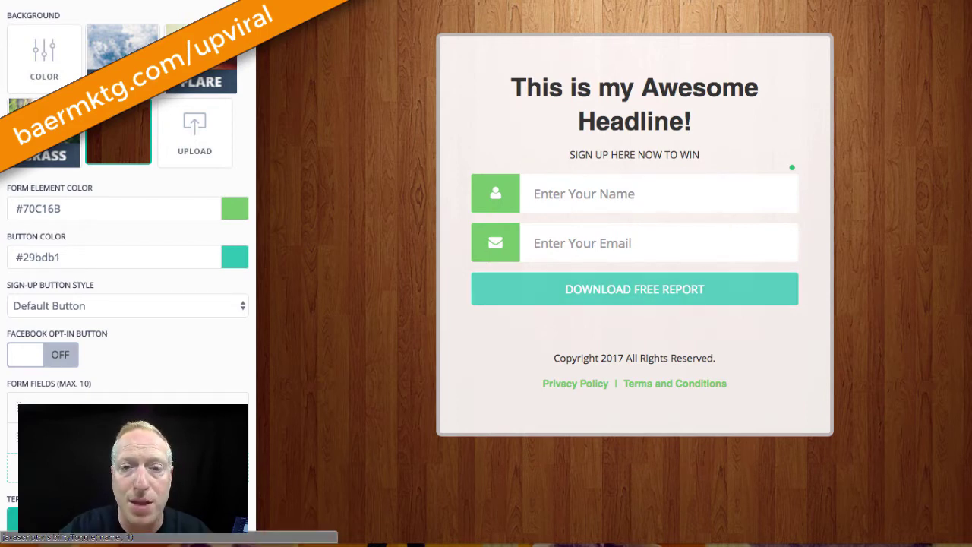
# Hide the Name form field and switch the Facebook Opt-in Button on
pyautogui.click(228, 408)
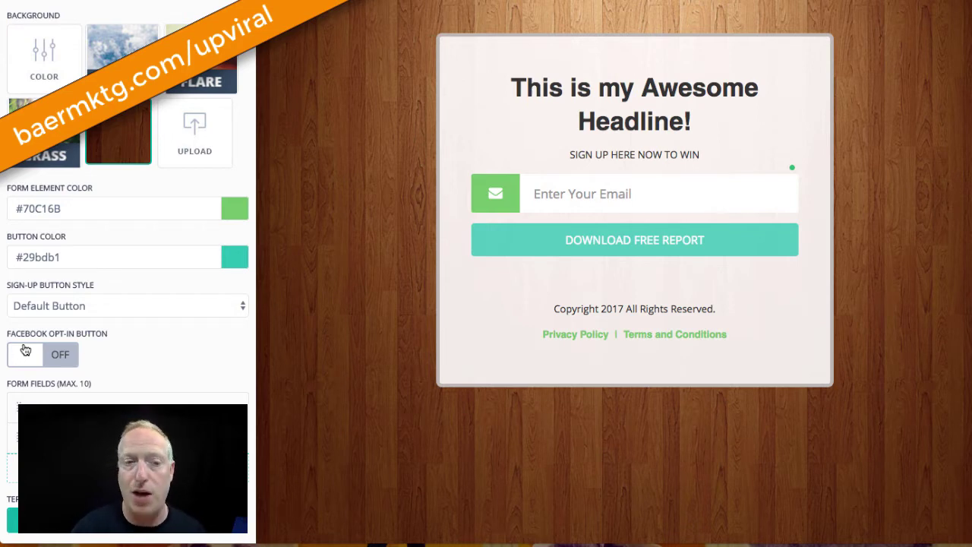
pyautogui.click(25, 349)
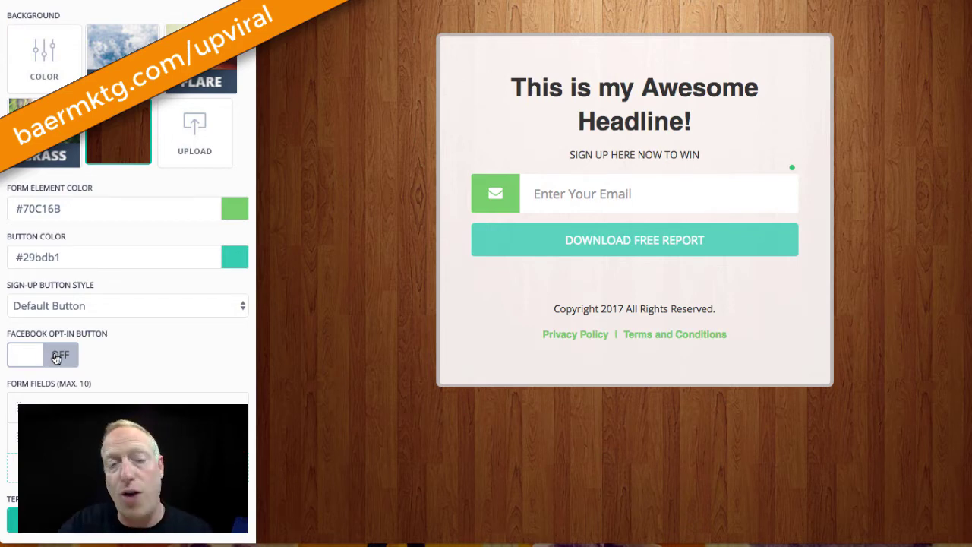
pyautogui.scroll(2, 55, 357)
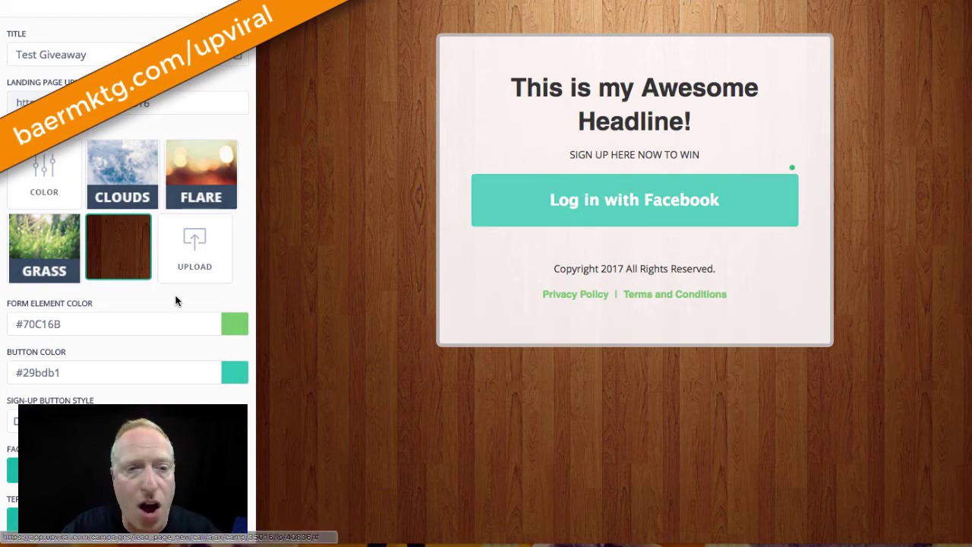
# Try the Flare, Grass and Upload backgrounds and set form elements to #0d5e08
pyautogui.click(202, 168)
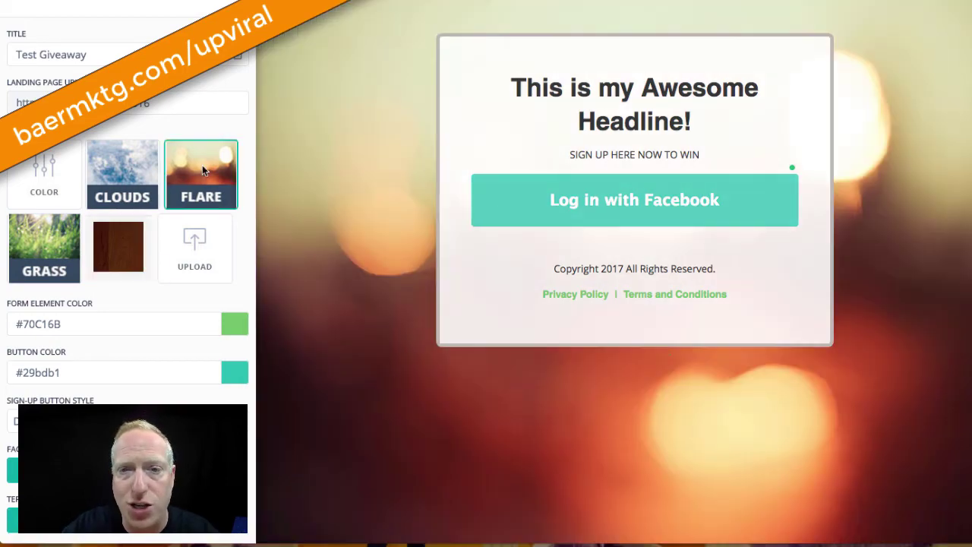
pyautogui.click(45, 262)
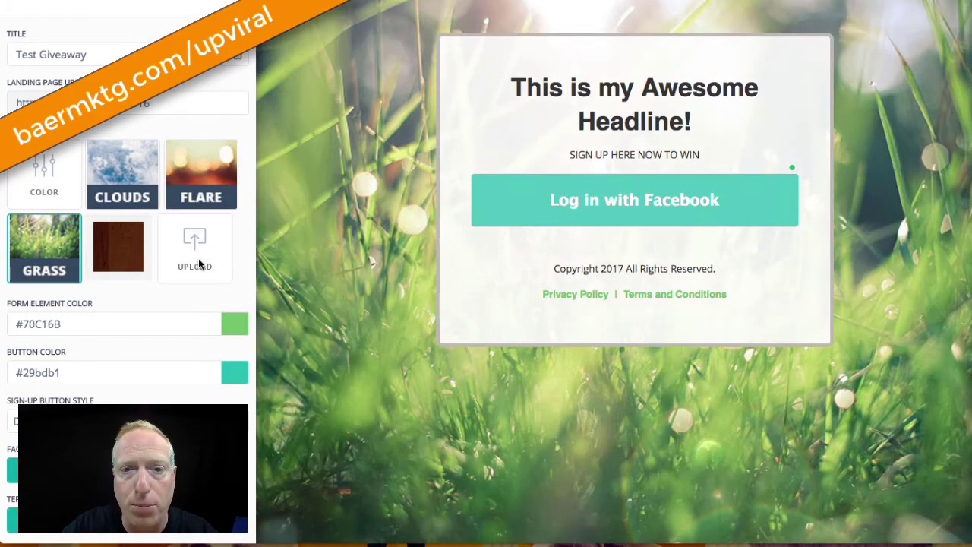
pyautogui.click(199, 262)
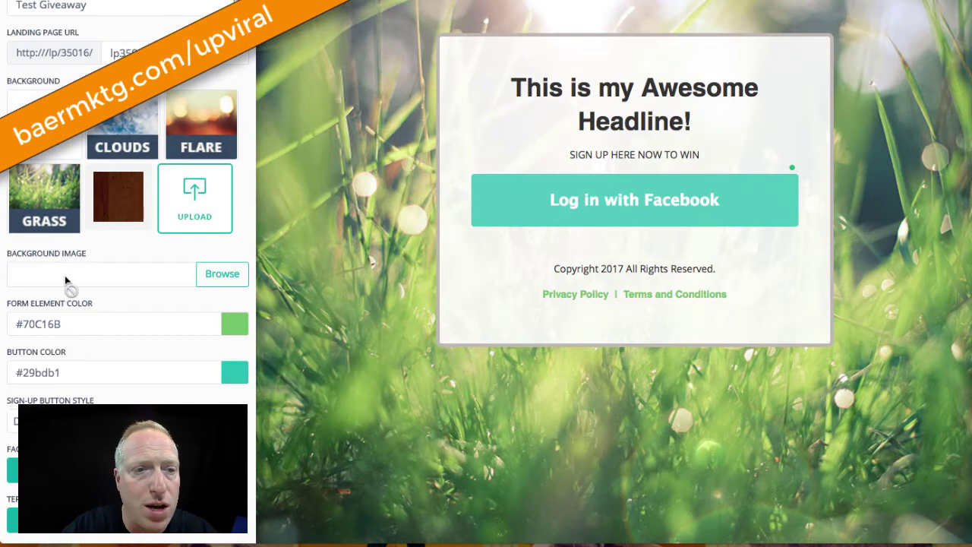
pyautogui.click(243, 327)
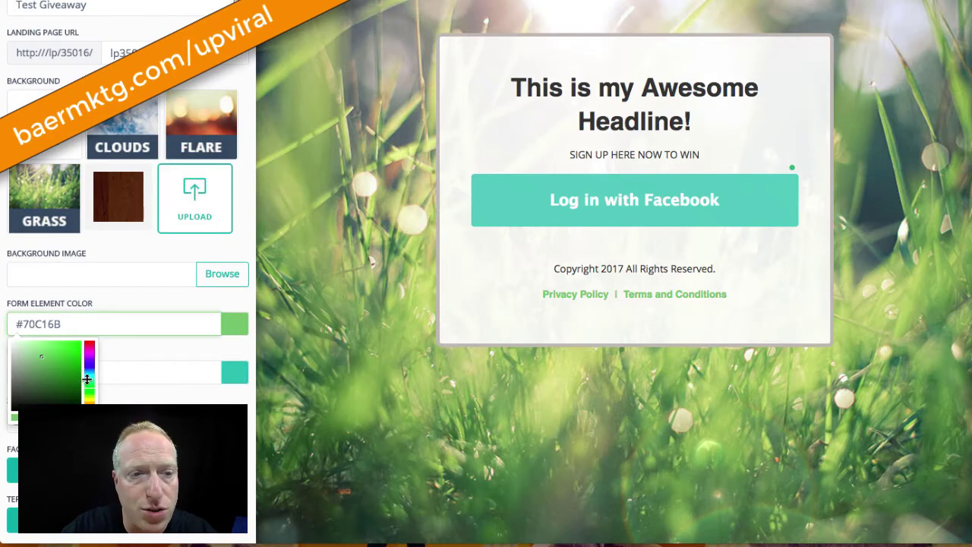
pyautogui.moveTo(61, 365); pyautogui.dragTo(76, 385)
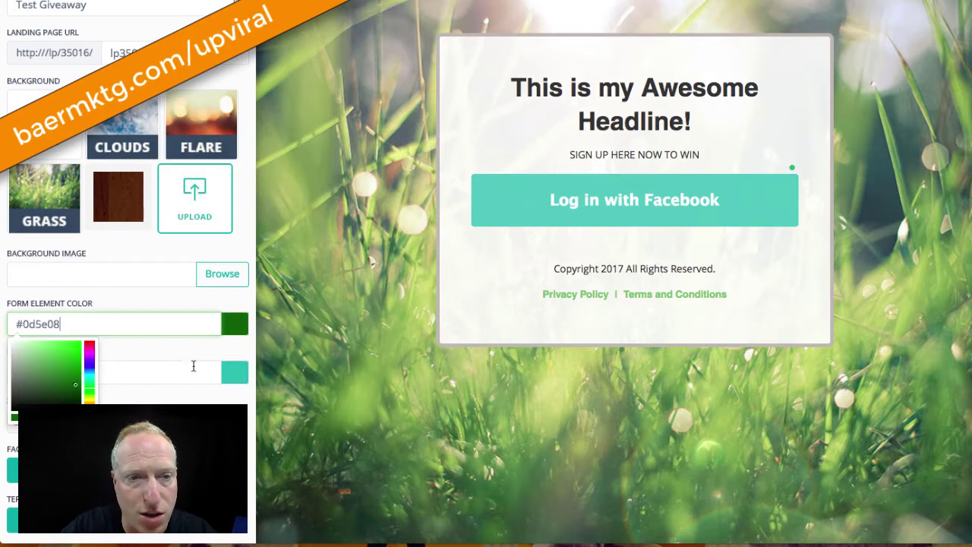
# Set the button colour to orange #f07422
pyautogui.click(237, 378)
pyautogui.click(44, 371)
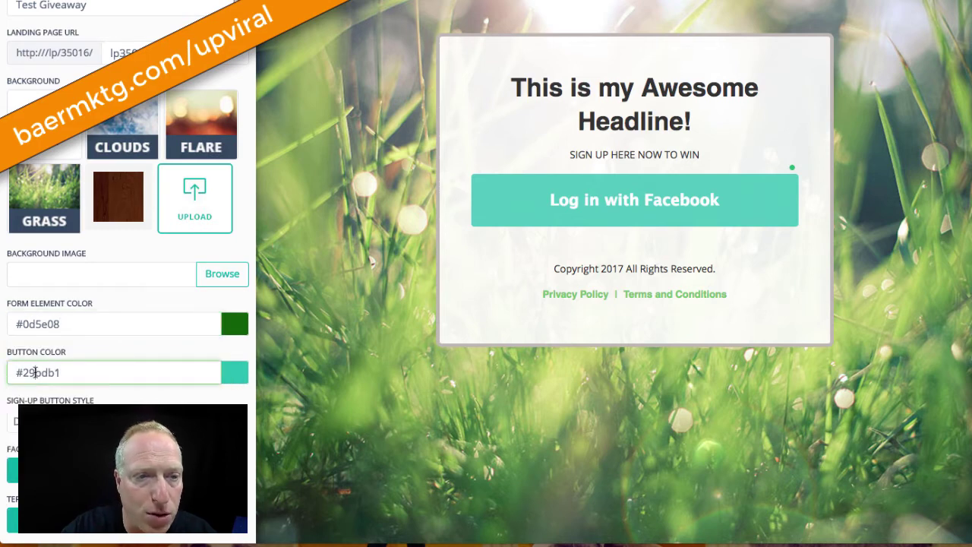
pyautogui.doubleClick(44, 371)
pyautogui.write('F17')
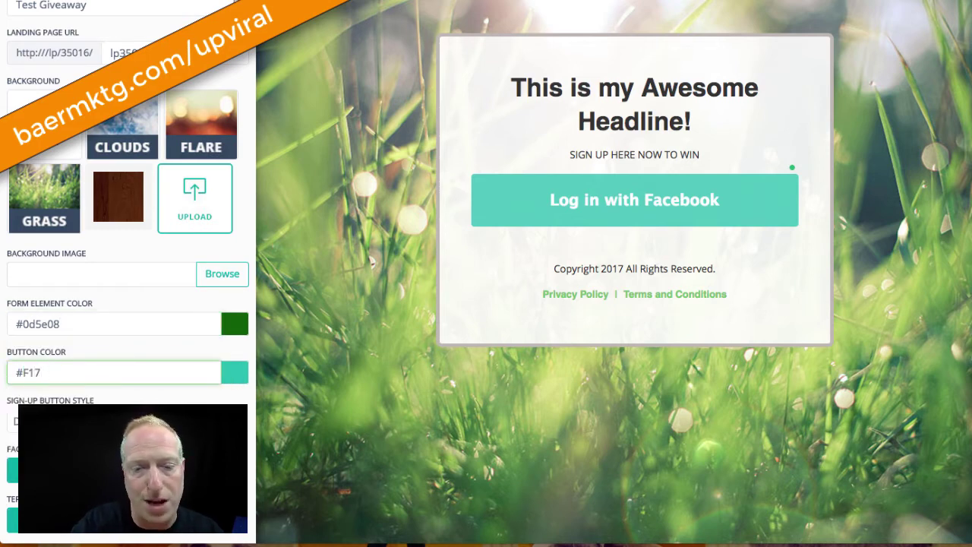
pyautogui.write('420')
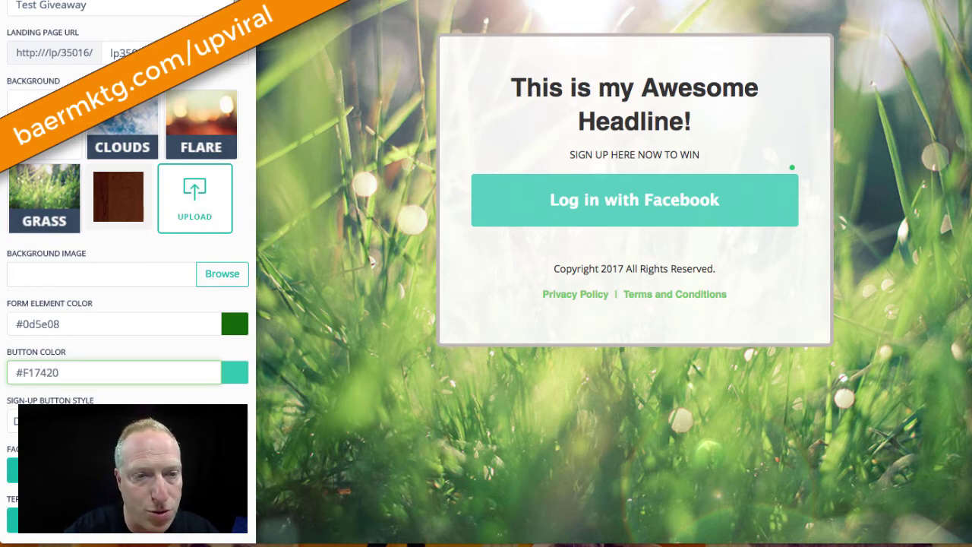
pyautogui.press('Tab')
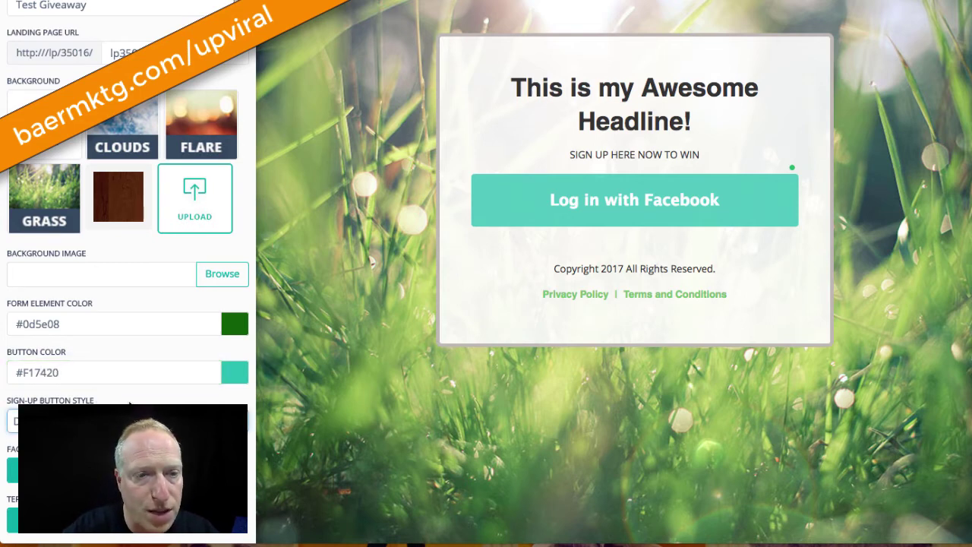
pyautogui.click(82, 371)
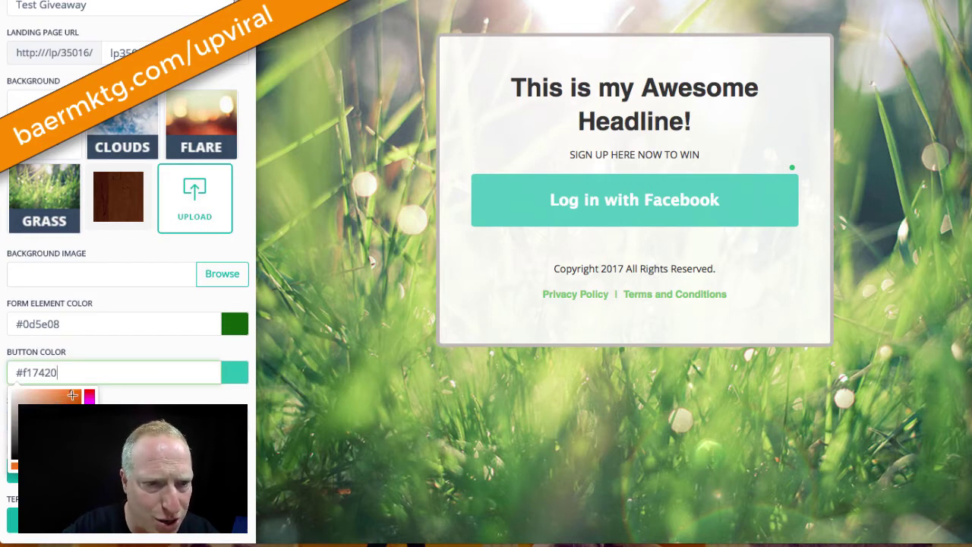
pyautogui.click(72, 394)
pyautogui.click(143, 399)
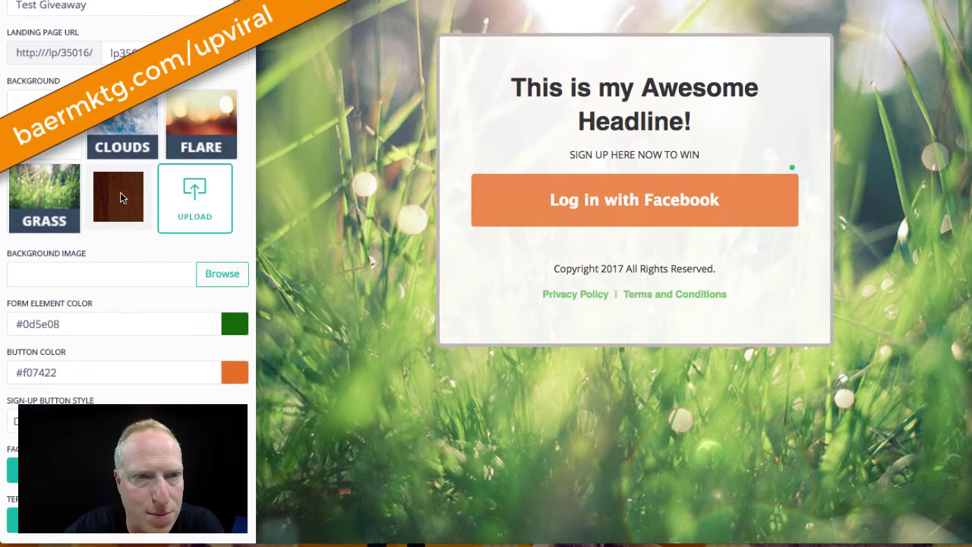
# Restore the wood background, turn Facebook opt-in off and show the Name field again
pyautogui.click(120, 196)
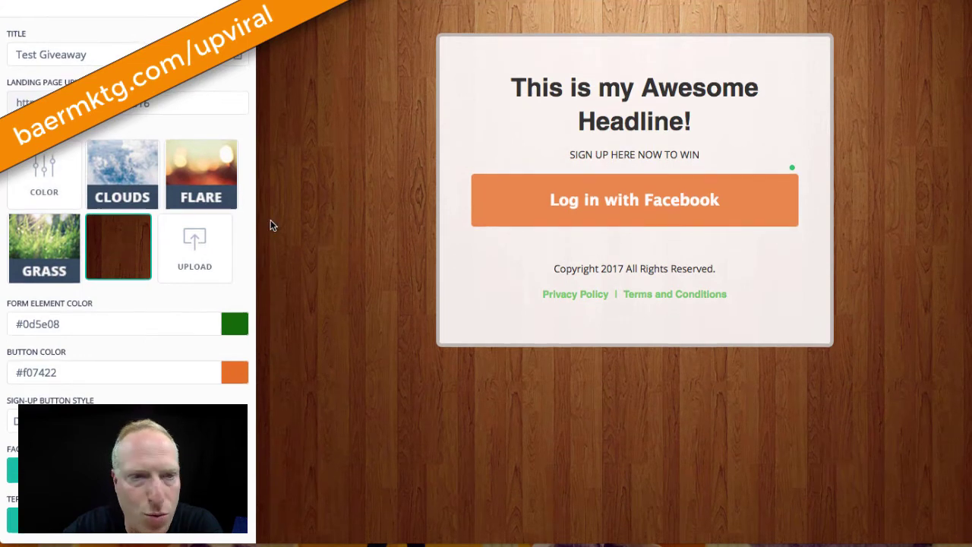
pyautogui.click(30, 470)
pyautogui.scroll(-2, 31, 470)
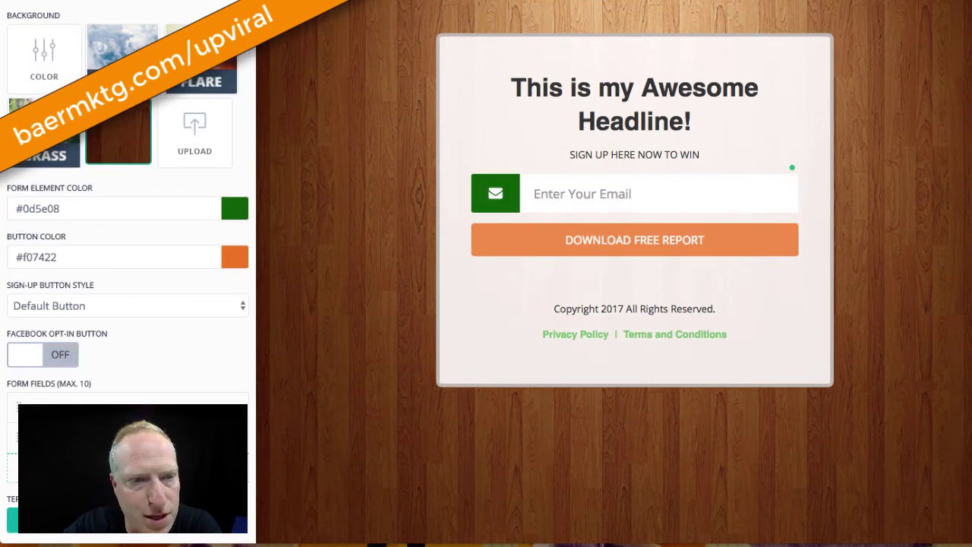
pyautogui.click(212, 407)
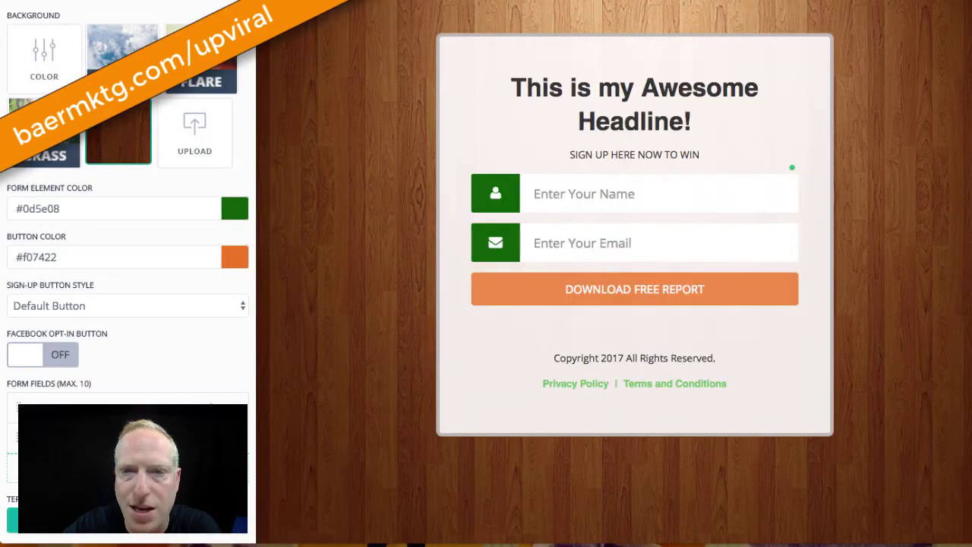
# Save the lead capture page and return to the campaign setup overview
pyautogui.scroll(-1, 220, 404)
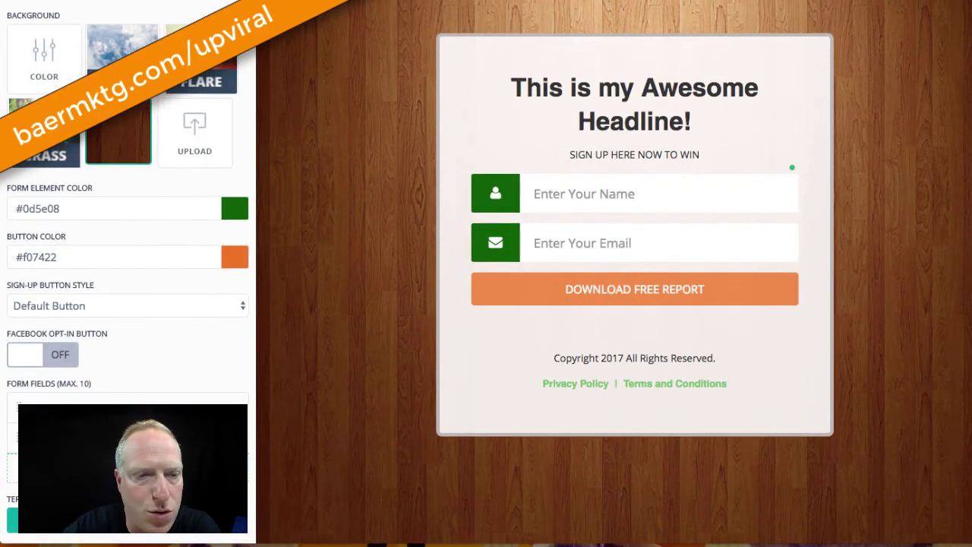
pyautogui.scroll(-1, 169, 342)
pyautogui.scroll(3, 169, 342)
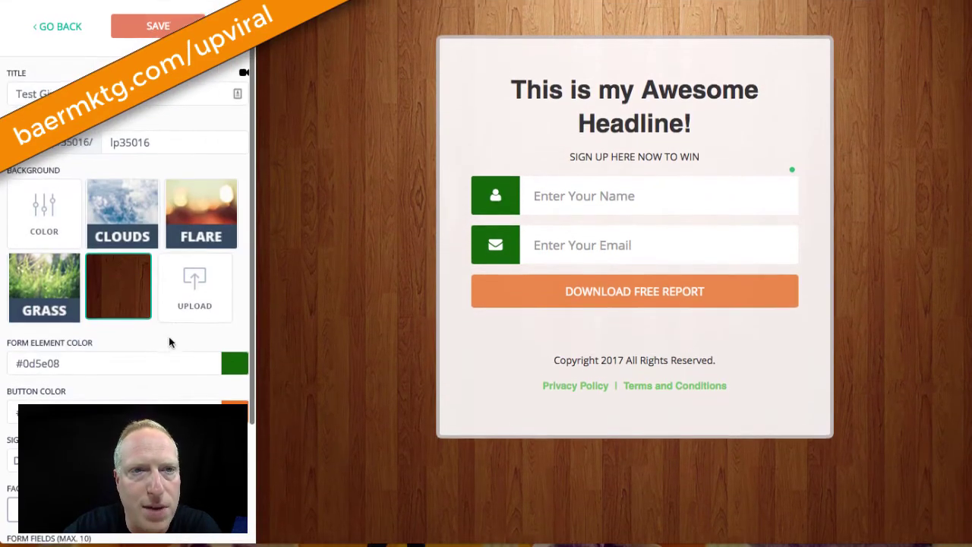
pyautogui.click(135, 27)
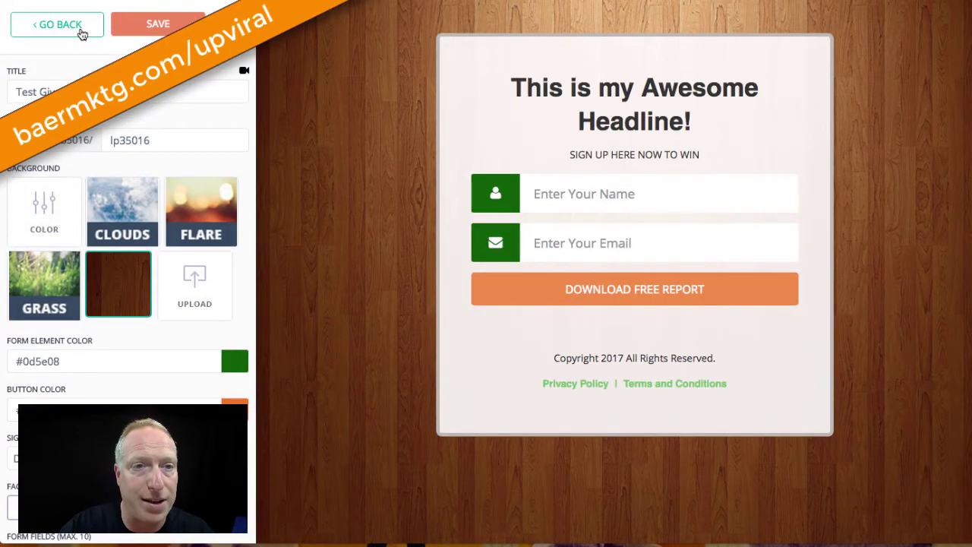
pyautogui.click(82, 31)
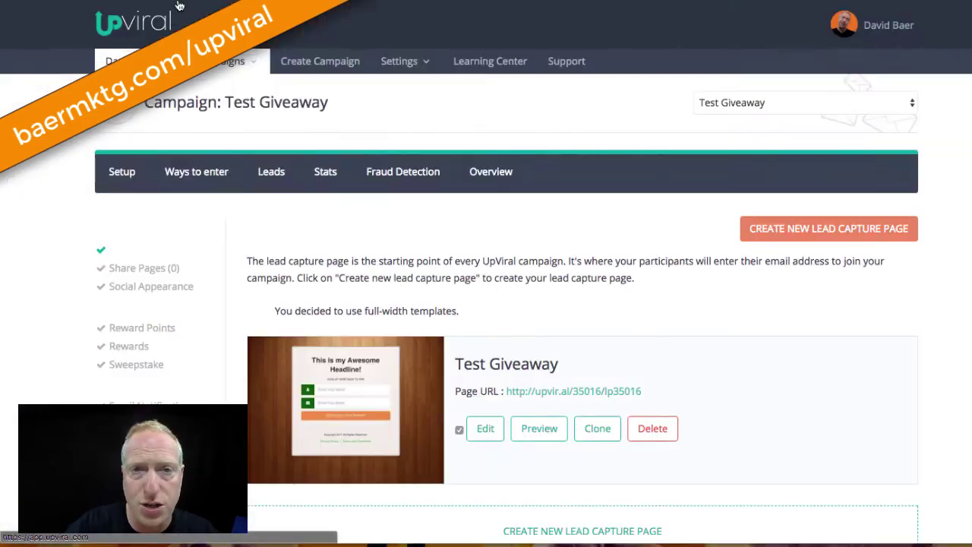
# Continue to Social Share Pages and start creating a new share page
pyautogui.scroll(-3, 396, 368)
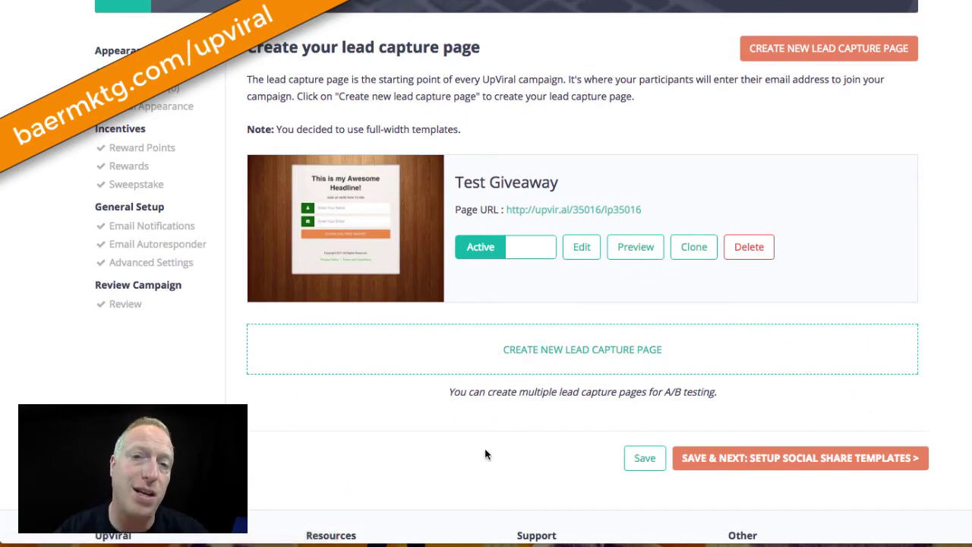
pyautogui.click(731, 465)
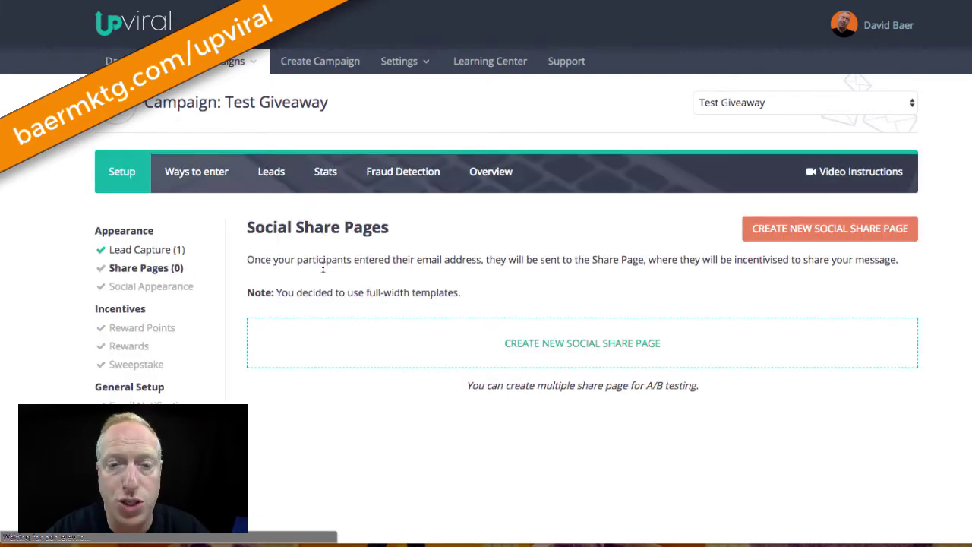
pyautogui.click(599, 344)
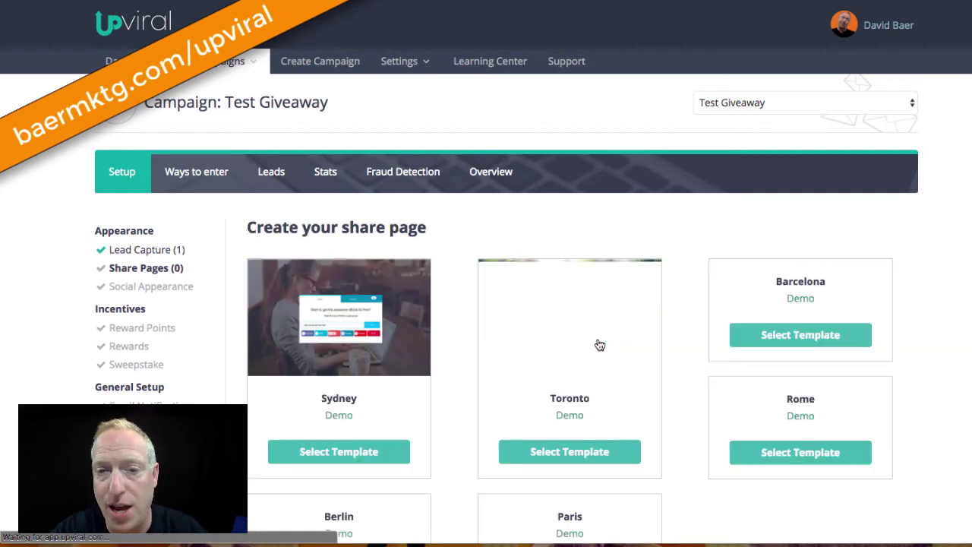
# Scroll through the Sydney, Toronto, Barcelona, Rome, Berlin and Paris share page templates
pyautogui.scroll(-2, 439, 271)
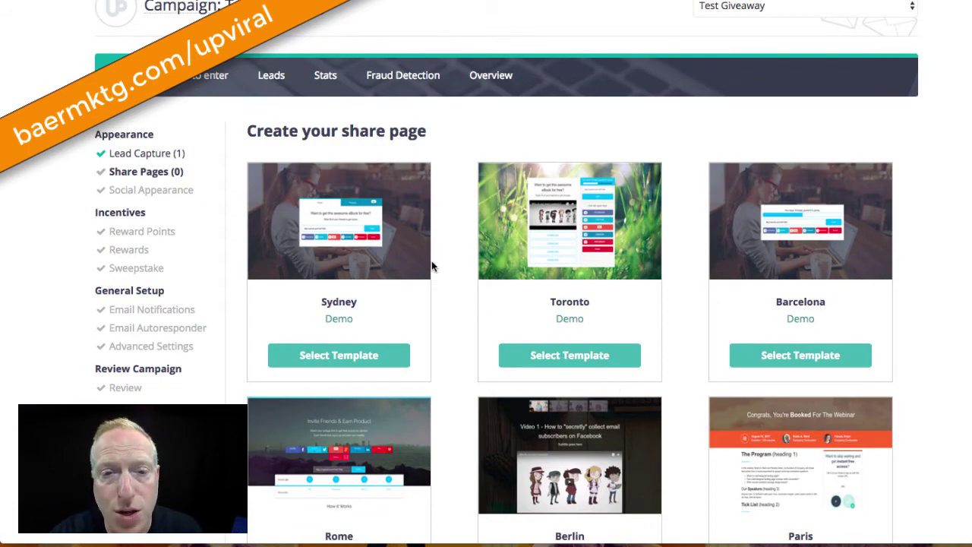
pyautogui.scroll(-4, 451, 245)
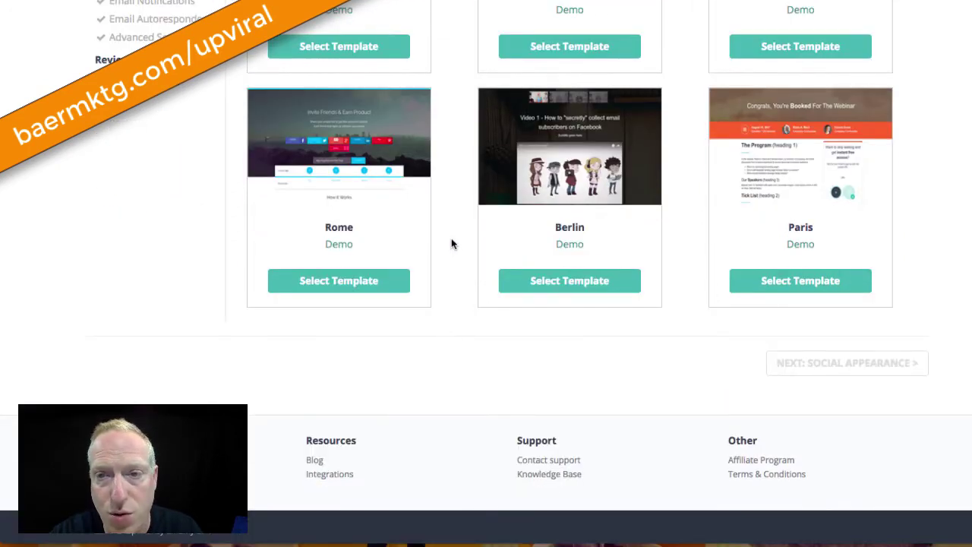
pyautogui.scroll(3, 451, 243)
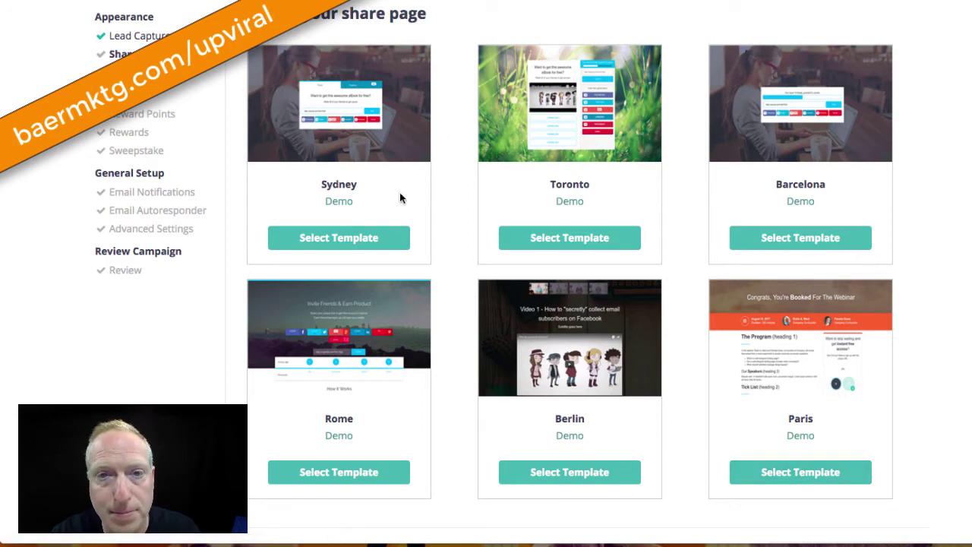
# Build the 'Test Giveaway' share page from Sydney, keep its eBook headline and 'Refer 5 friends' line, save, return
pyautogui.click(334, 242)
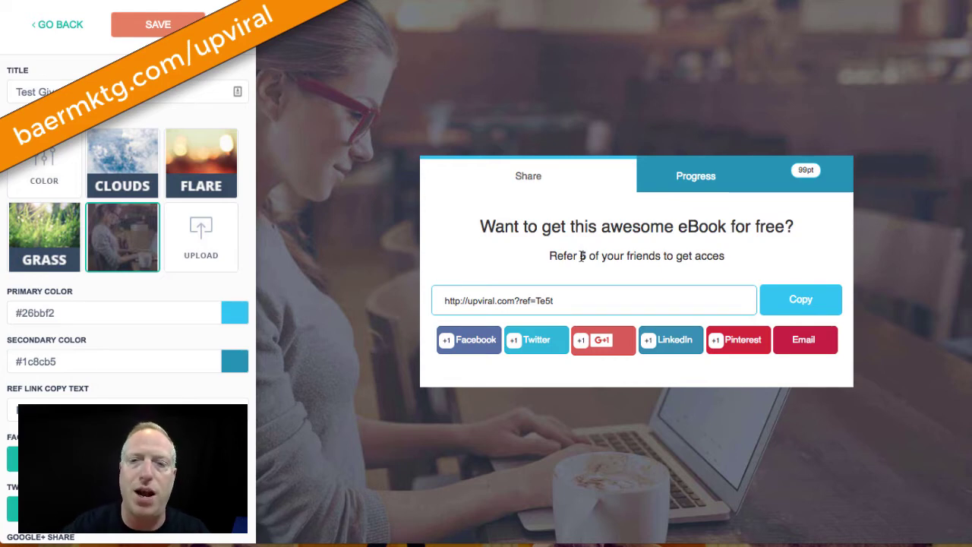
pyautogui.moveTo(476, 225); pyautogui.dragTo(802, 227)
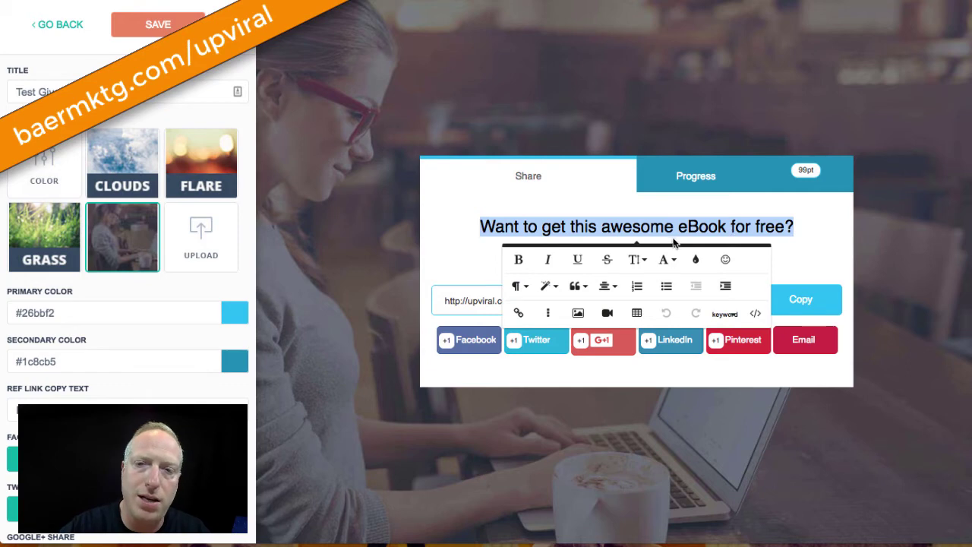
pyautogui.click(449, 250)
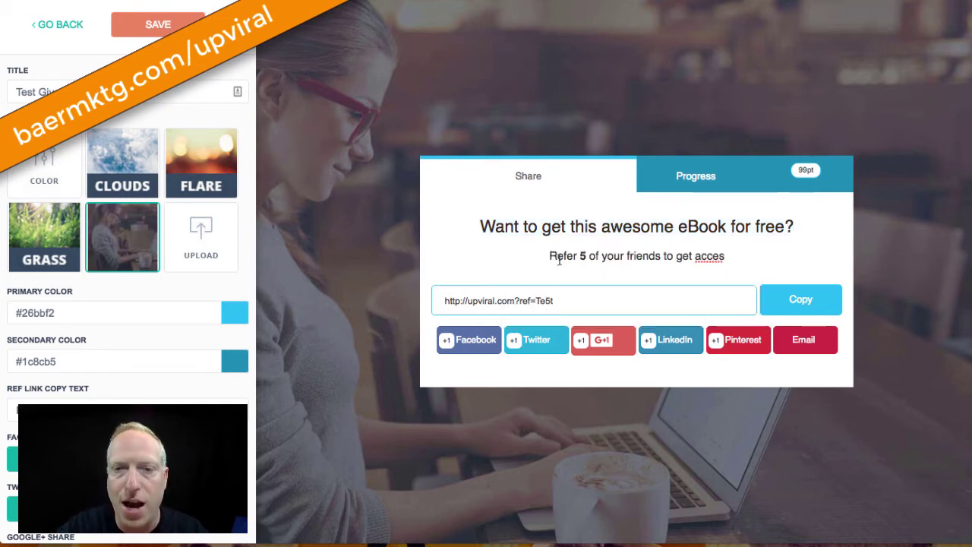
pyautogui.click(580, 257)
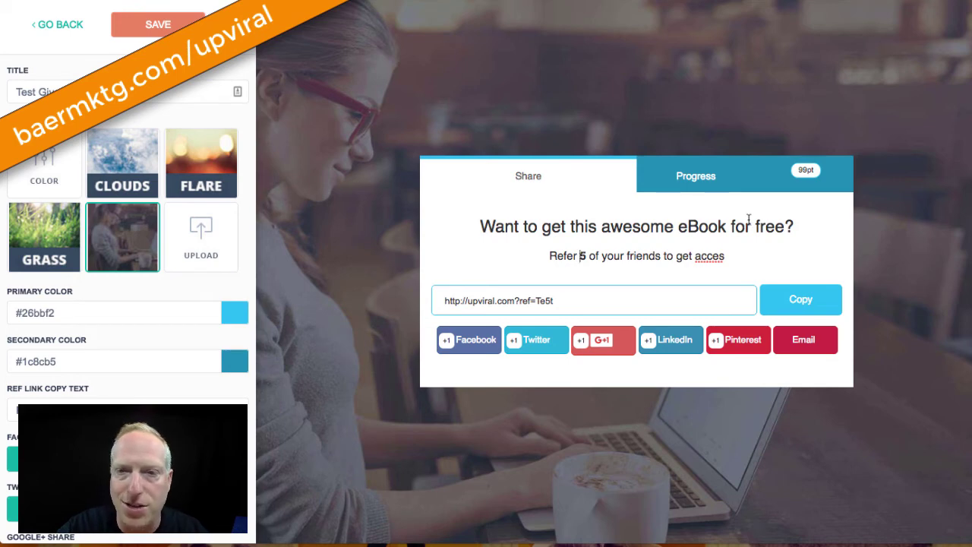
pyautogui.click(155, 32)
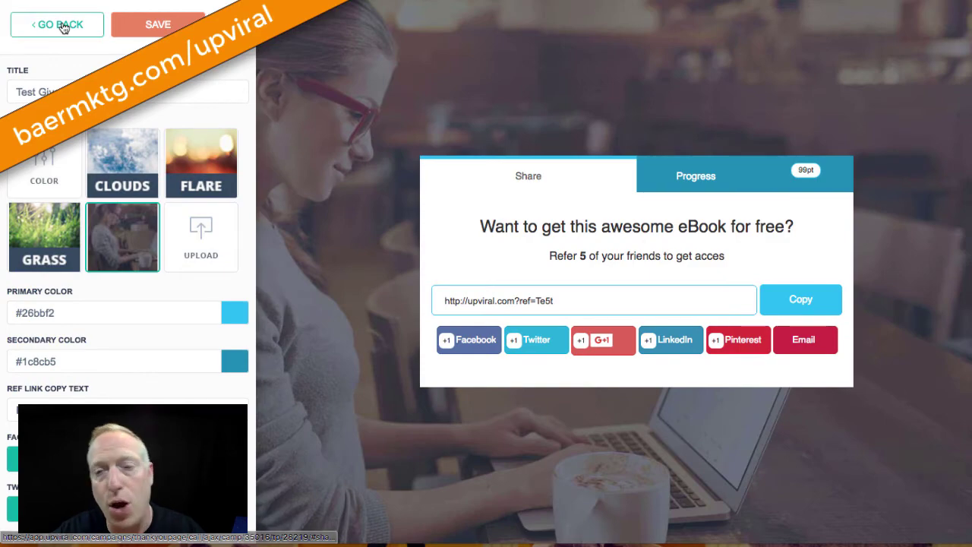
pyautogui.click(64, 27)
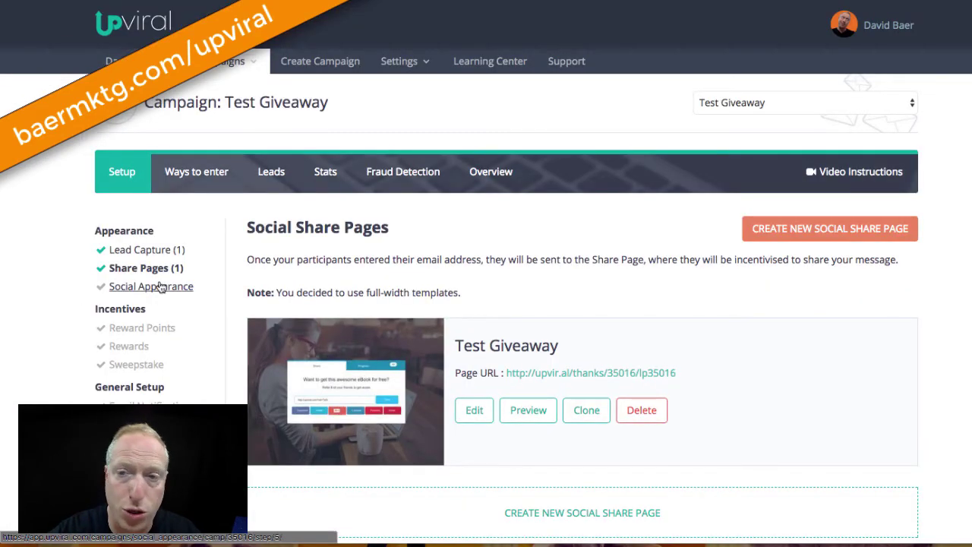
# Save the Social Share Pages list holding the one 'Test Giveaway' share page and continue to Social Appearance
pyautogui.scroll(-4, 855, 269)
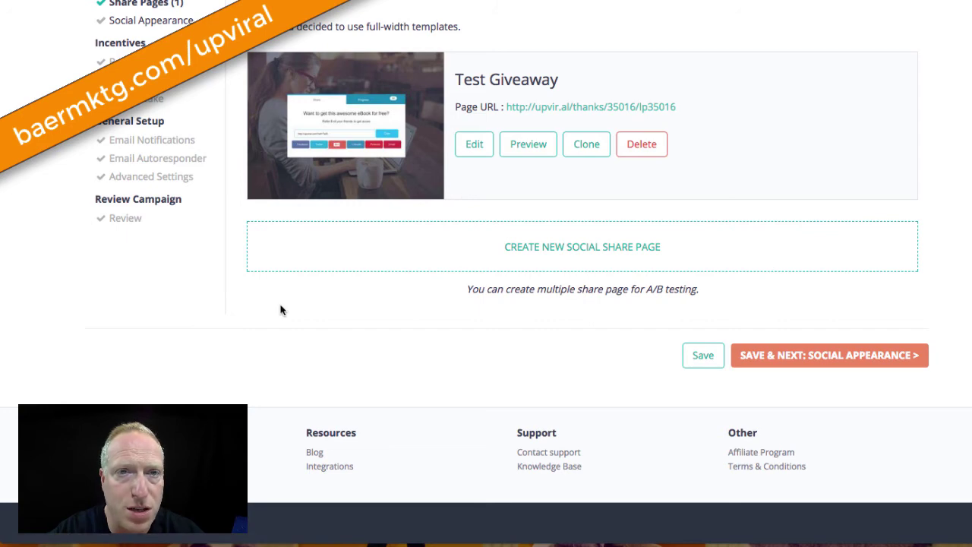
pyautogui.scroll(4, 281, 303)
pyautogui.scroll(-4, 552, 345)
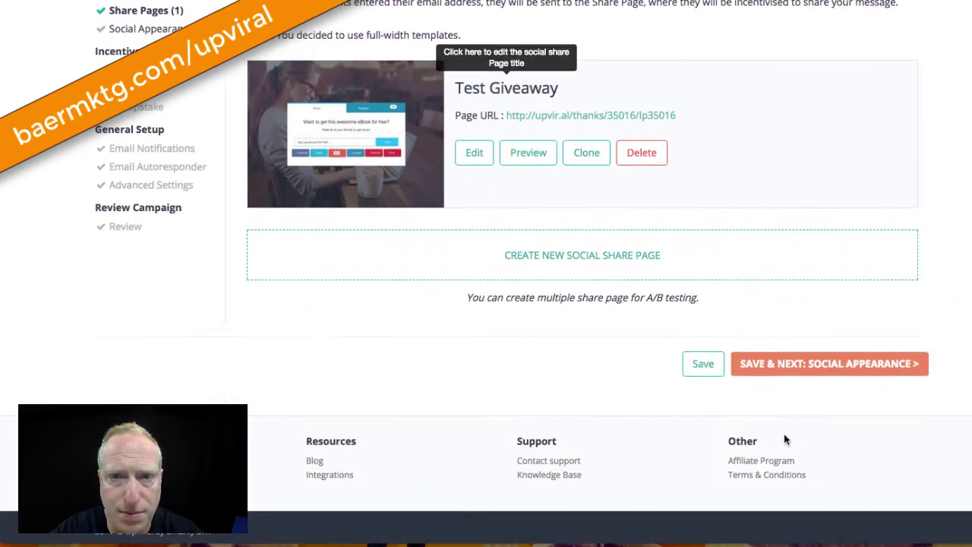
pyautogui.click(842, 372)
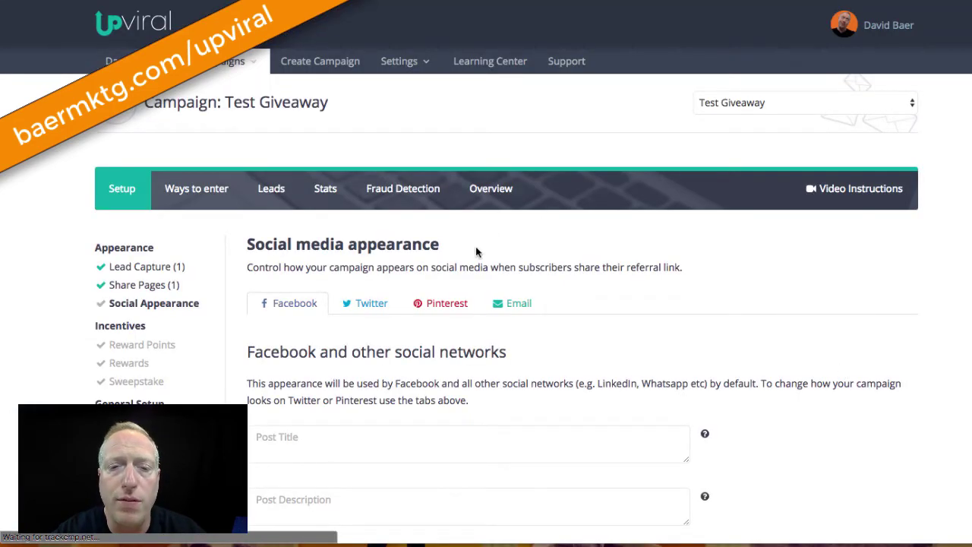
# Review the Facebook post title, description fields and preview, then save and proceed to Reward Points
pyautogui.scroll(-3, 332, 335)
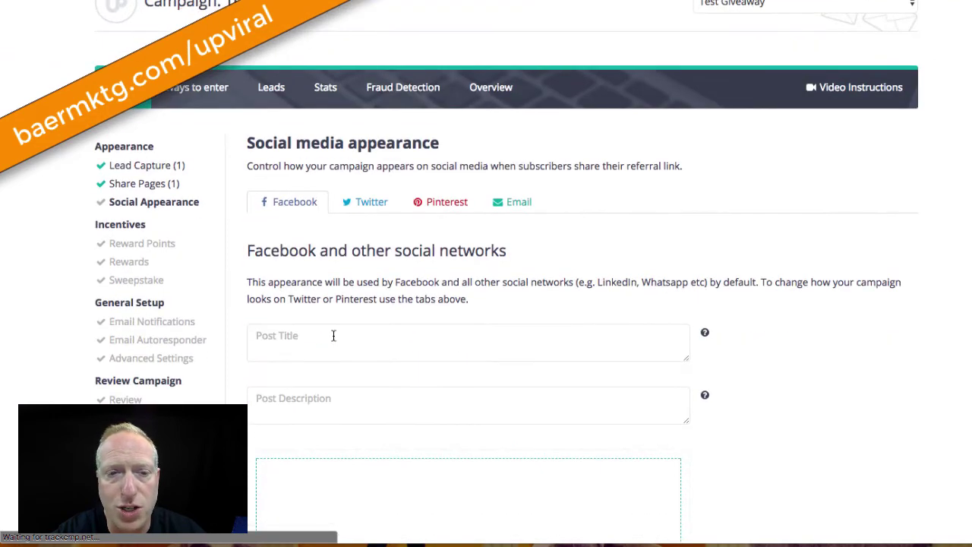
pyautogui.scroll(-2, 333, 335)
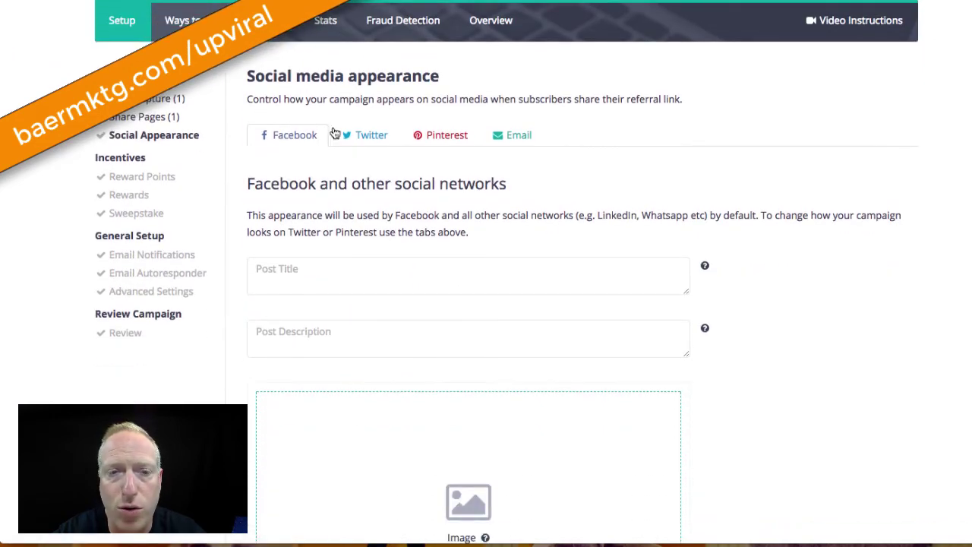
pyautogui.scroll(-3, 358, 471)
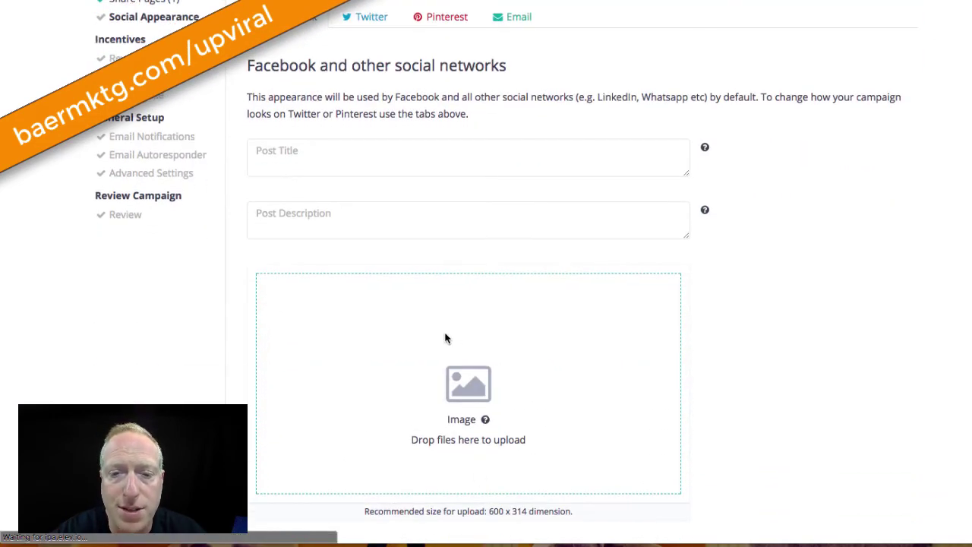
pyautogui.scroll(1, 502, 43)
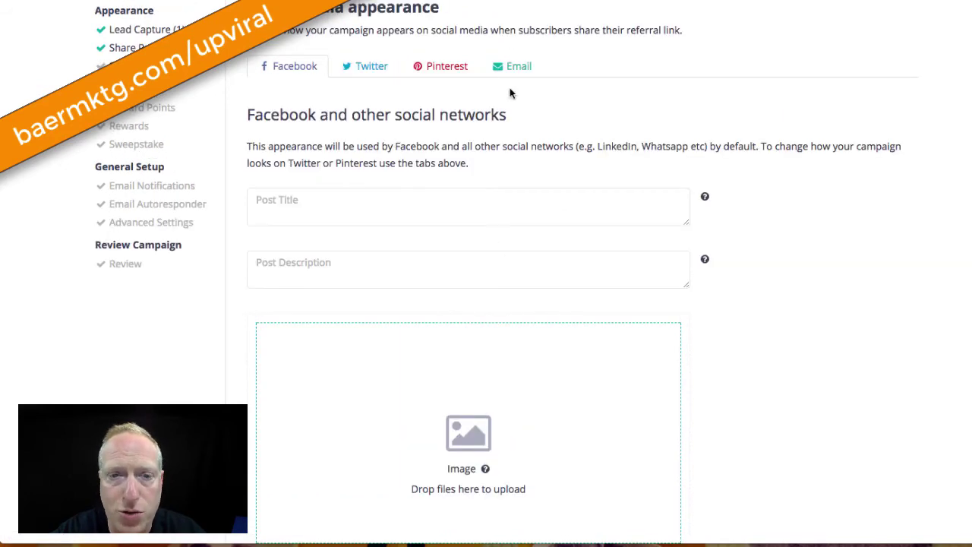
pyautogui.scroll(-8, 434, 336)
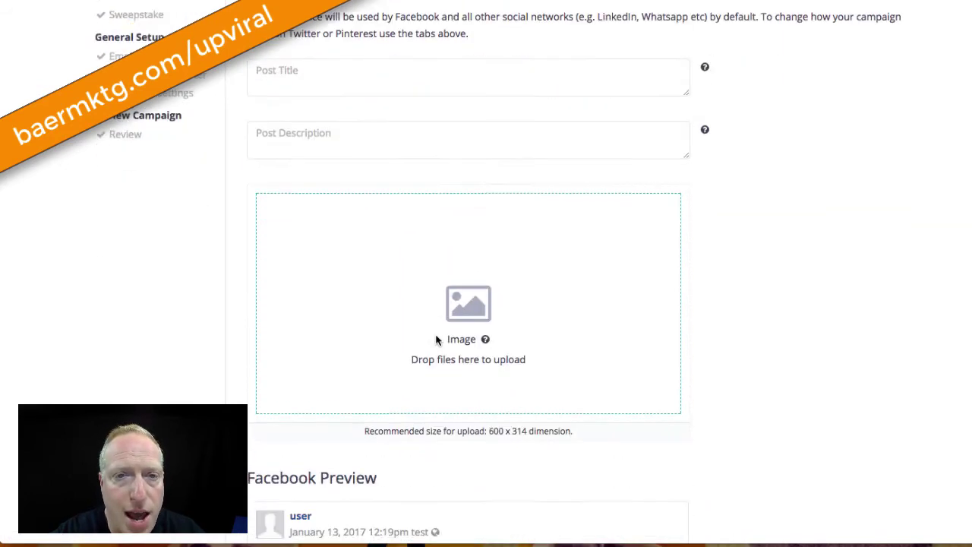
pyautogui.scroll(-1, 436, 340)
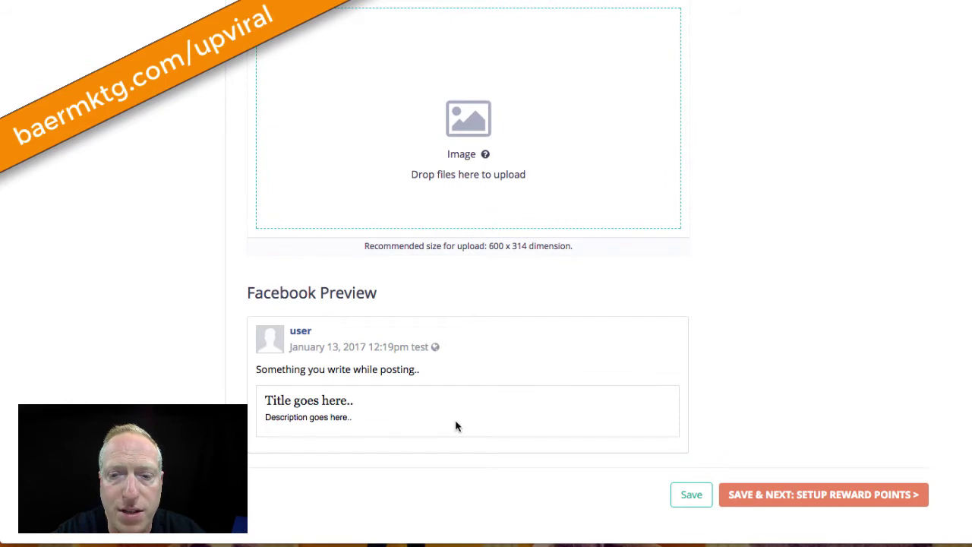
pyautogui.scroll(3, 632, 449)
pyautogui.scroll(-5, 632, 449)
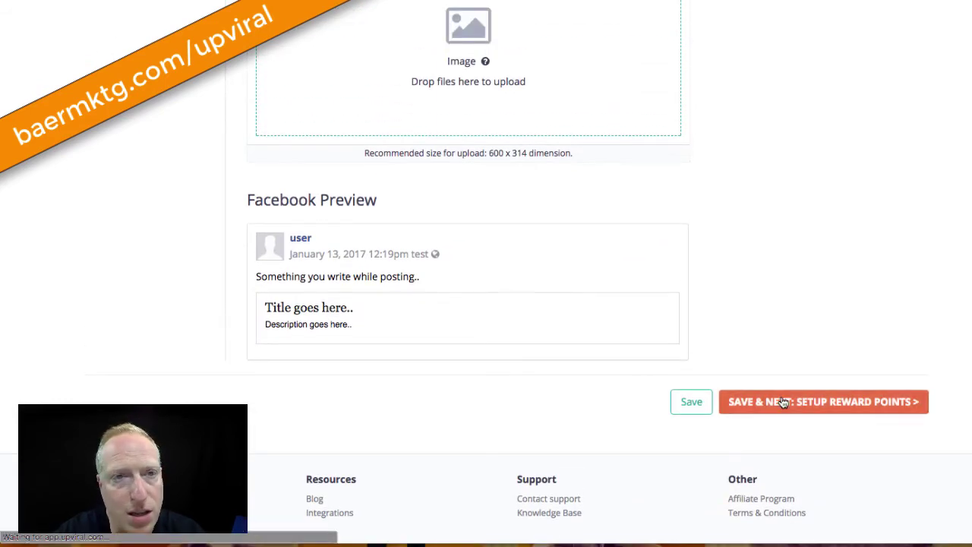
pyautogui.click(783, 402)
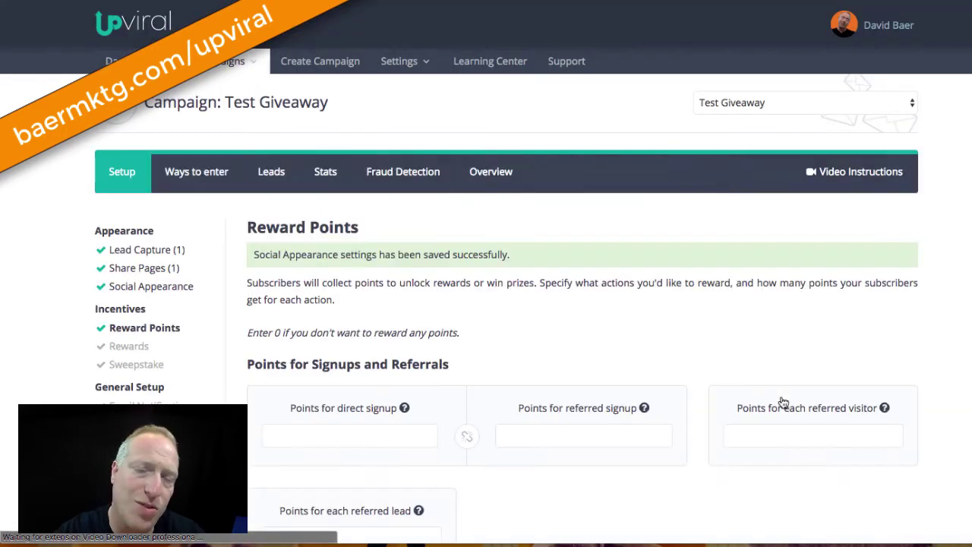
# Check the Reward Points help tips and start filling the Points for each referred lead field
pyautogui.scroll(-3, 350, 298)
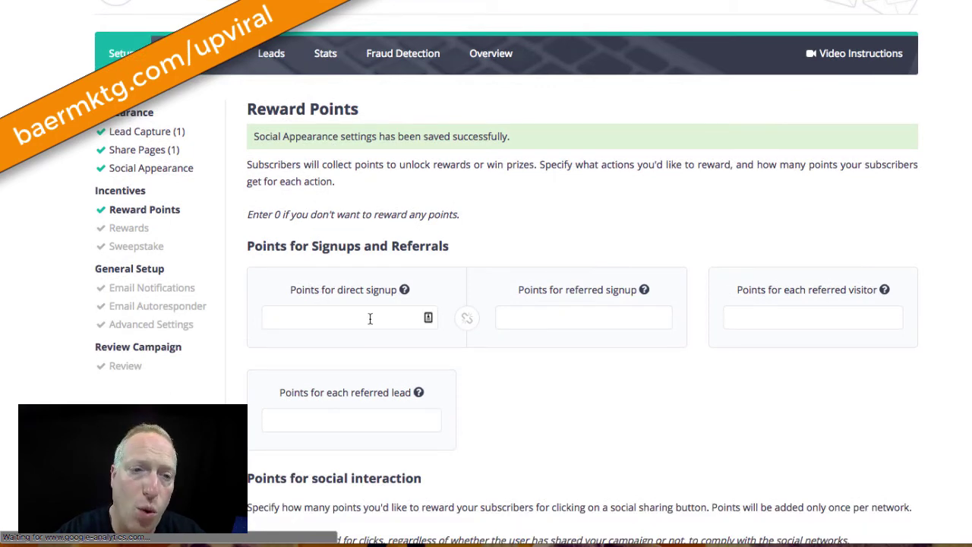
pyautogui.scroll(-2, 370, 318)
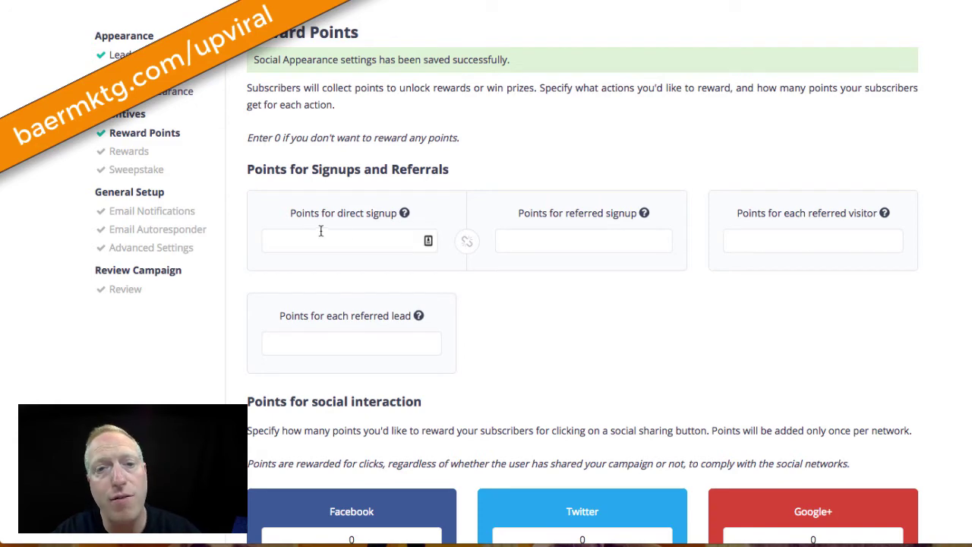
pyautogui.moveTo(404, 214)
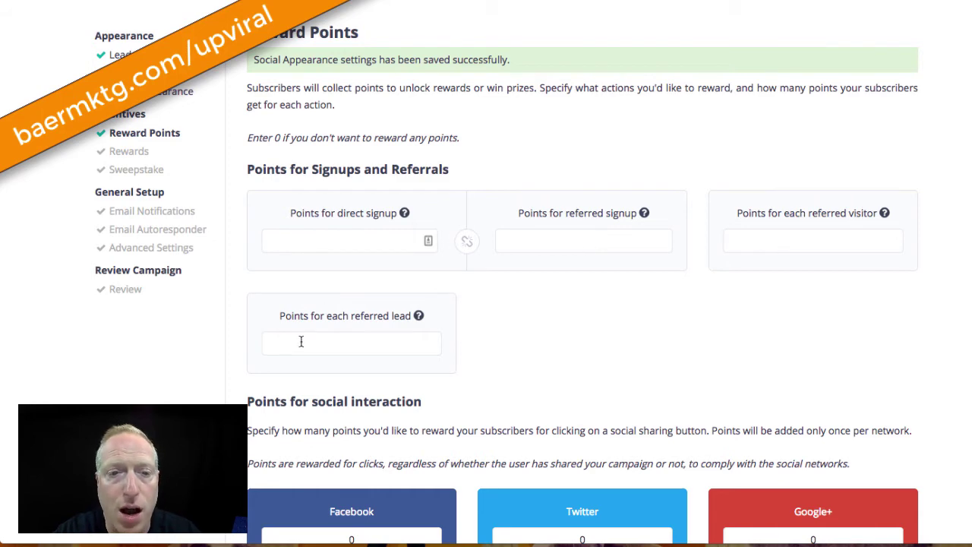
pyautogui.click(345, 347)
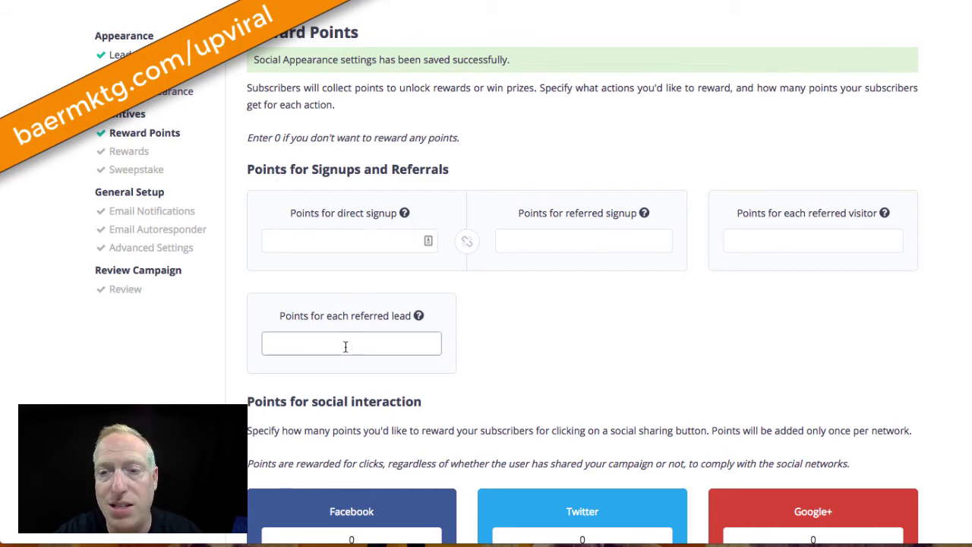
pyautogui.moveTo(418, 316)
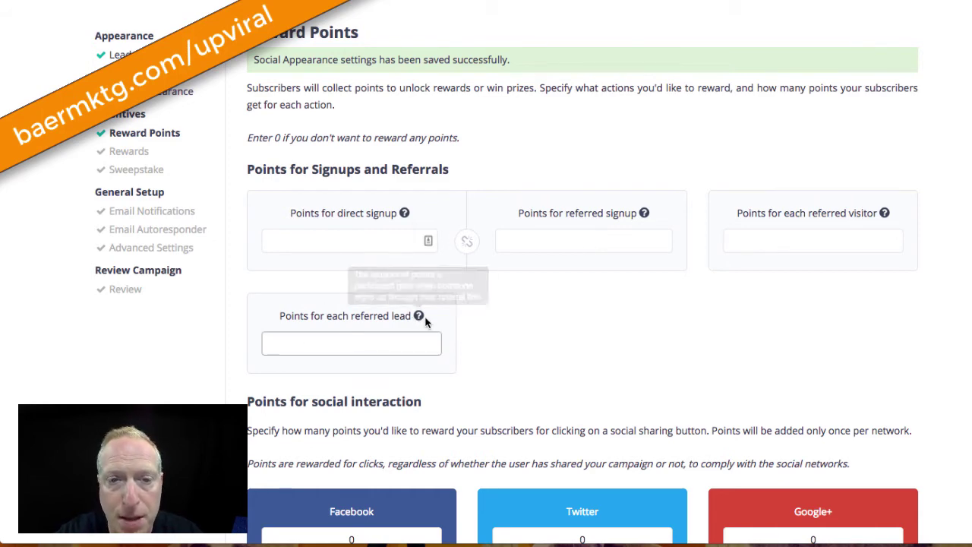
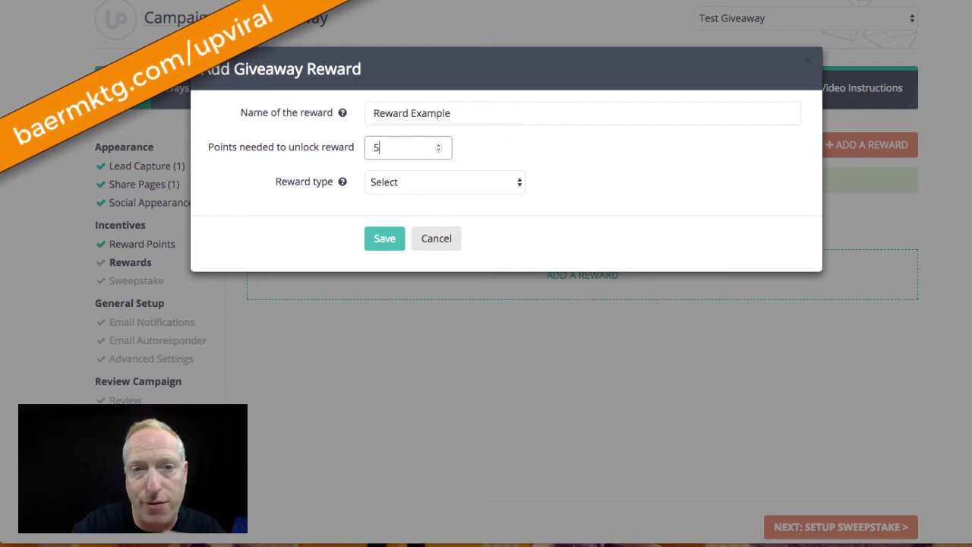
# Set the reward type to Downloadable, then discard the example reward and a fresh reward form
pyautogui.click(436, 182)
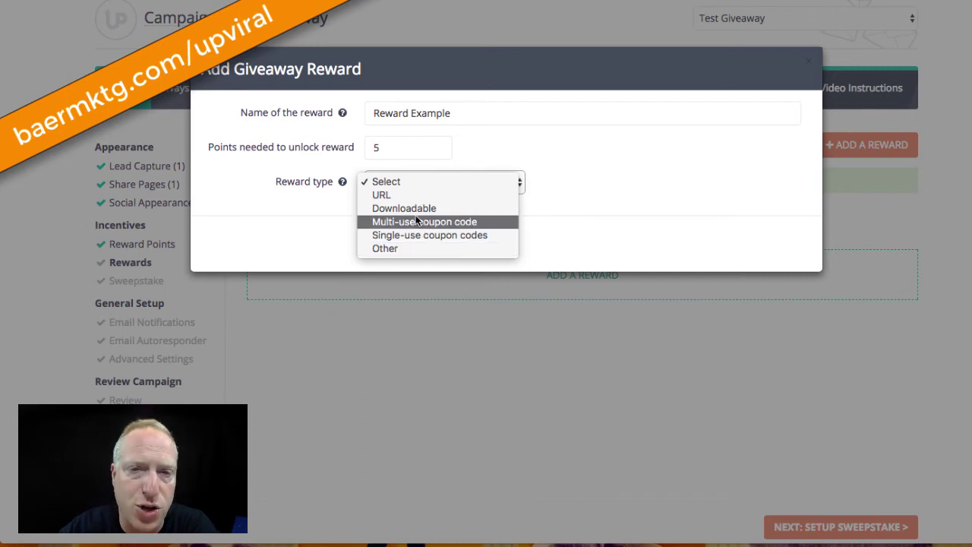
pyautogui.press('Escape')
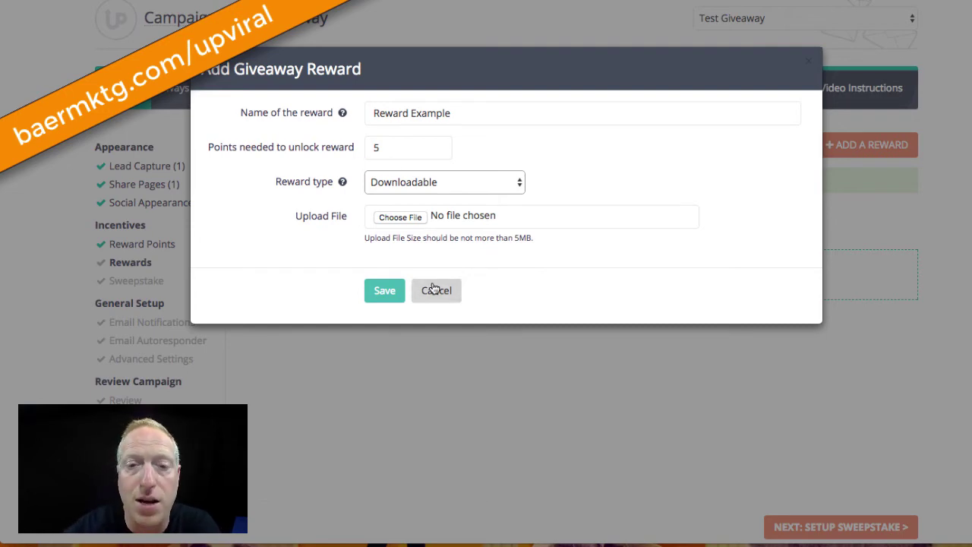
pyautogui.click(433, 287)
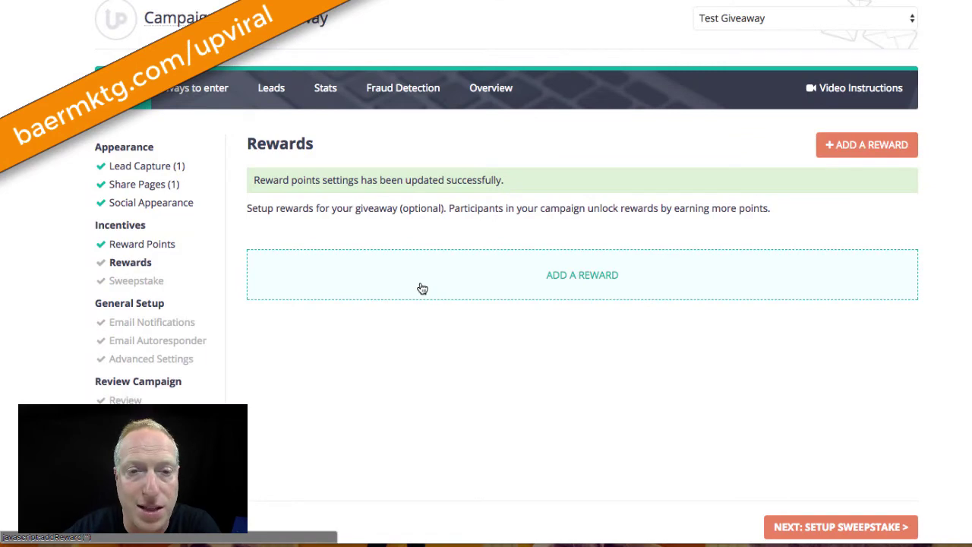
pyautogui.click(420, 285)
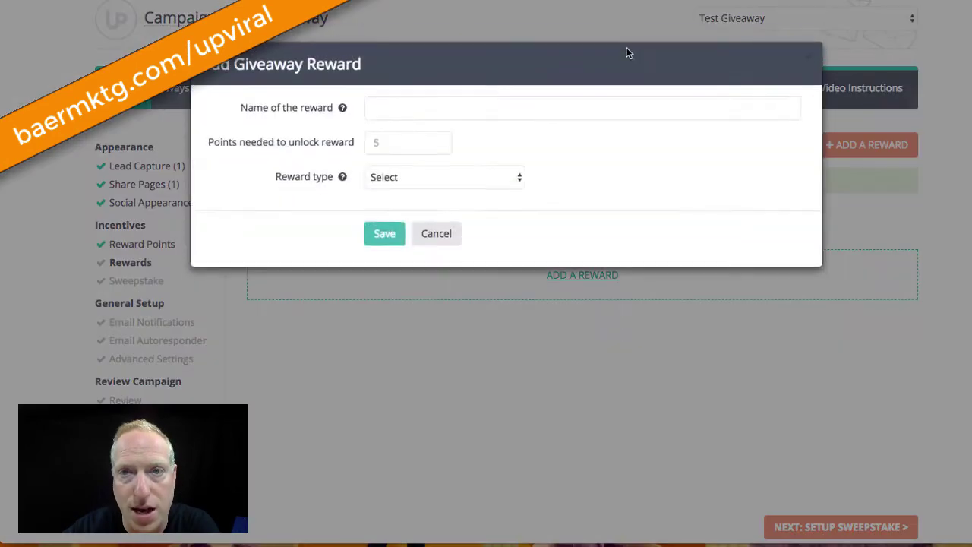
pyautogui.click(437, 242)
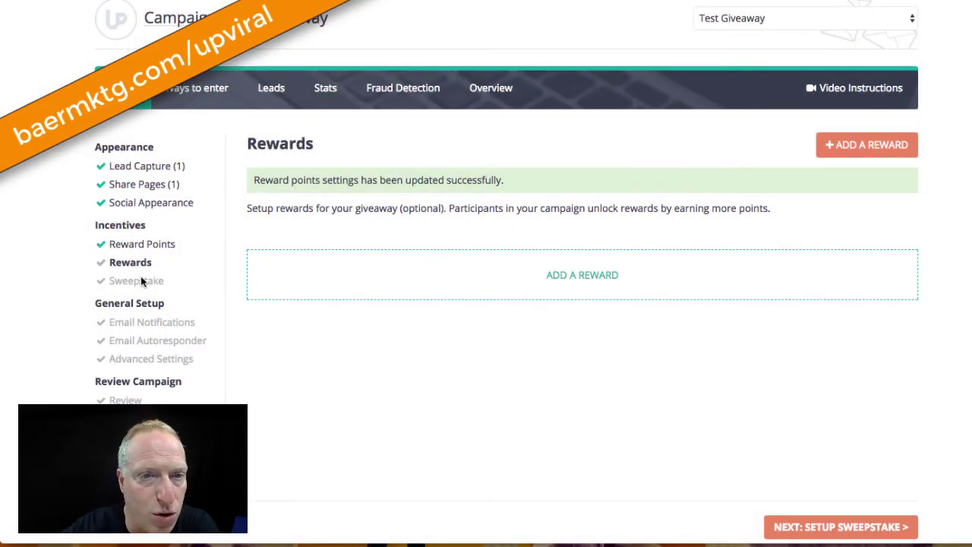
# Save the Sweepstake step with Sweepstake OFF and expand the send-email-after-registration notification
pyautogui.click(835, 526)
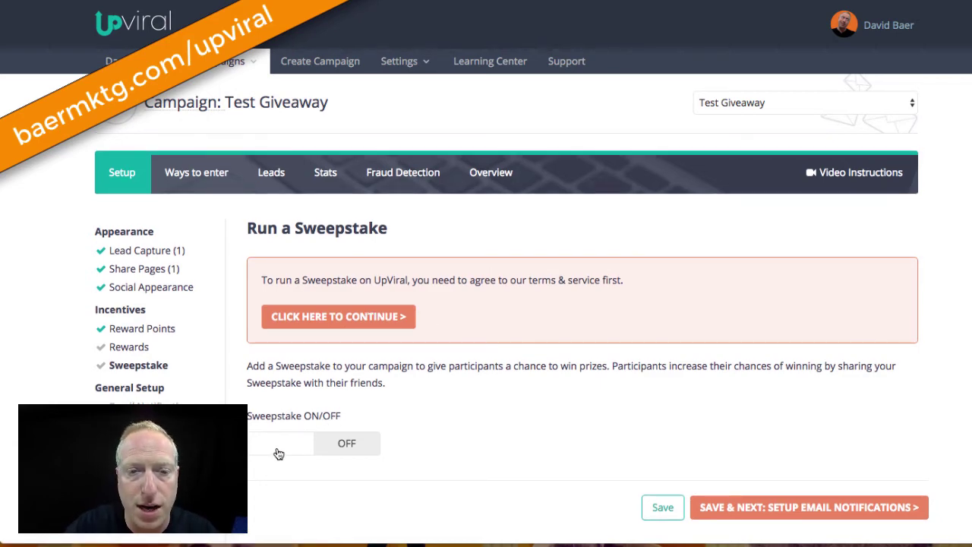
pyautogui.click(748, 509)
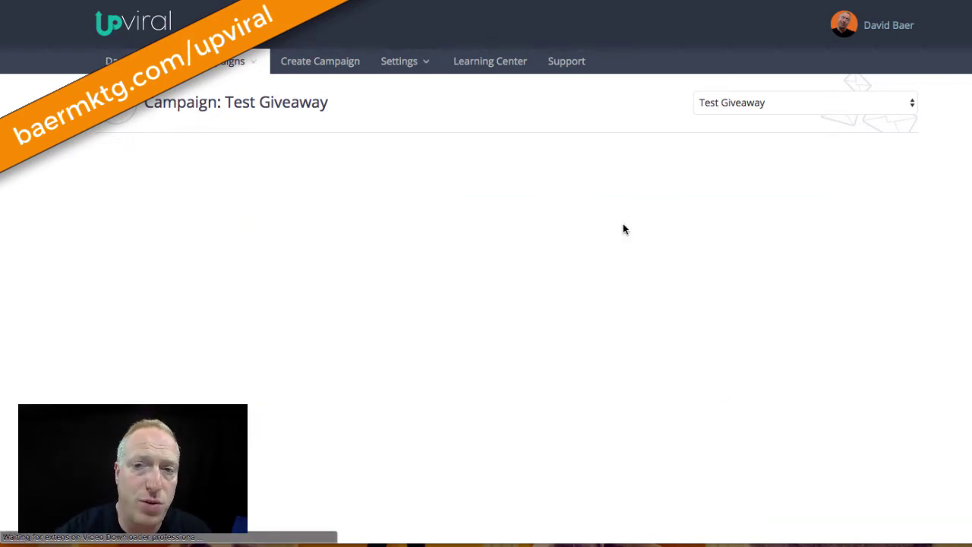
pyautogui.scroll(-3, 623, 228)
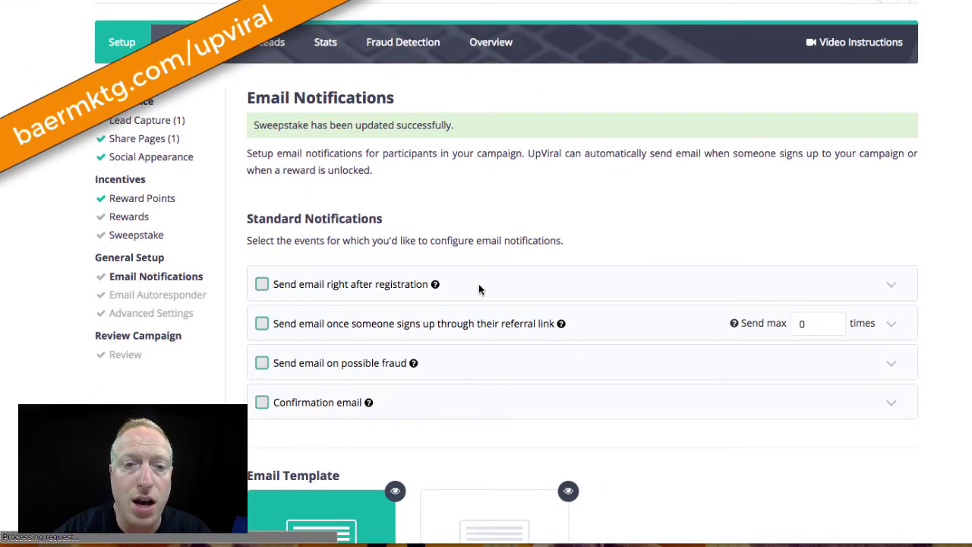
pyautogui.scroll(-3, 523, 186)
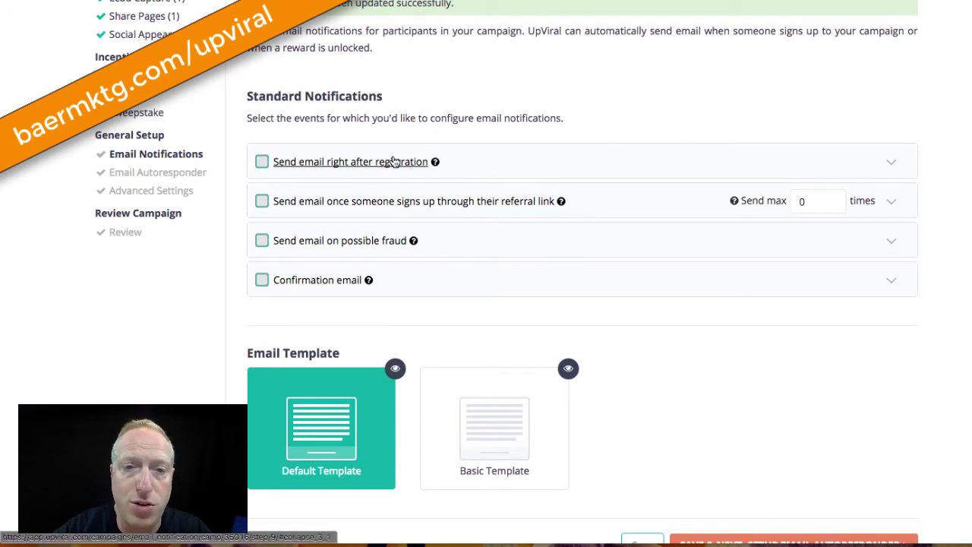
pyautogui.click(399, 167)
pyautogui.click(322, 211)
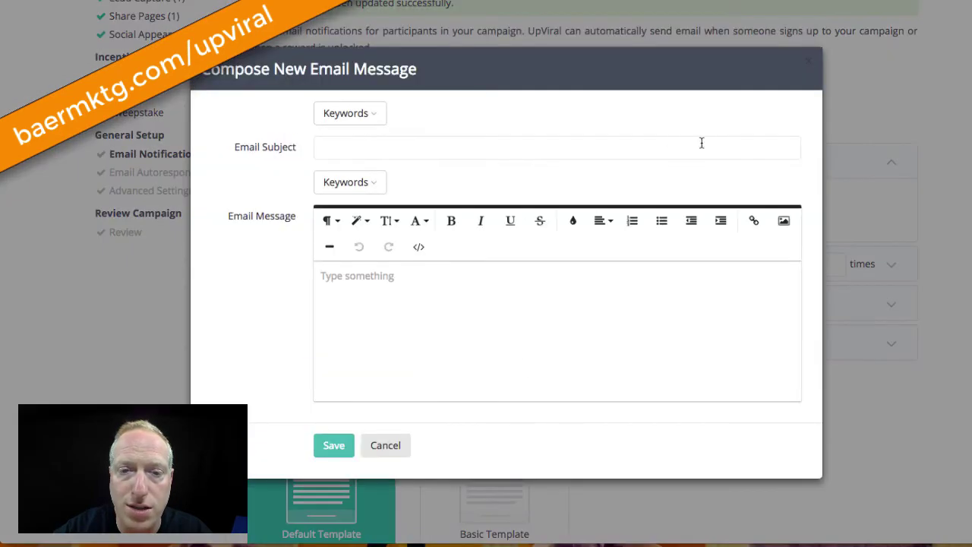
pyautogui.click(386, 446)
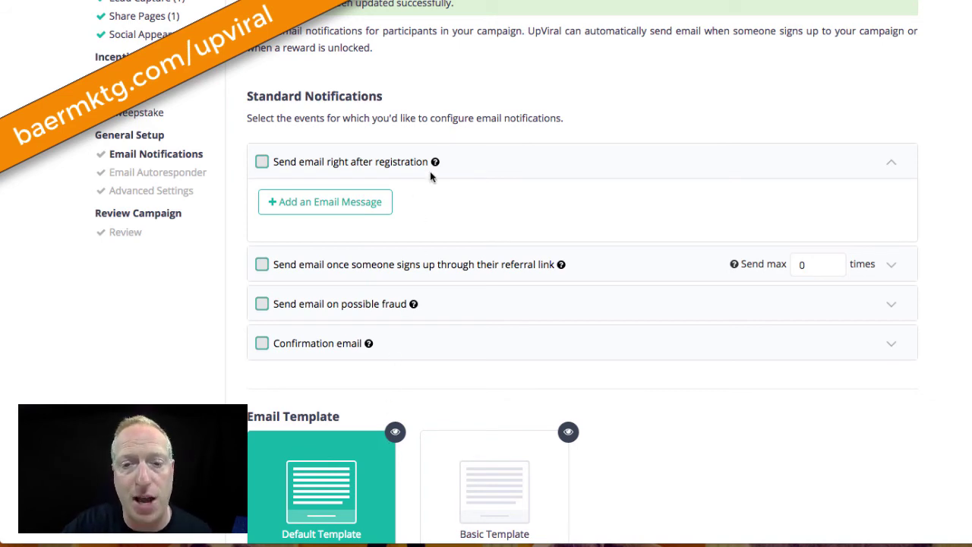
pyautogui.moveTo(436, 171)
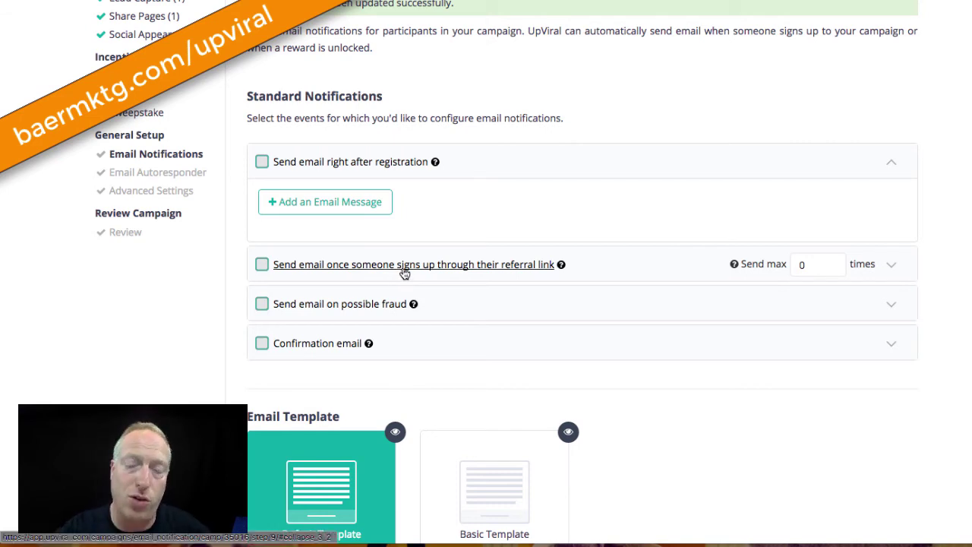
pyautogui.click(404, 269)
# Draft the referral signup email with participant name and total signups placeholders on separate lines
pyautogui.click(313, 241)
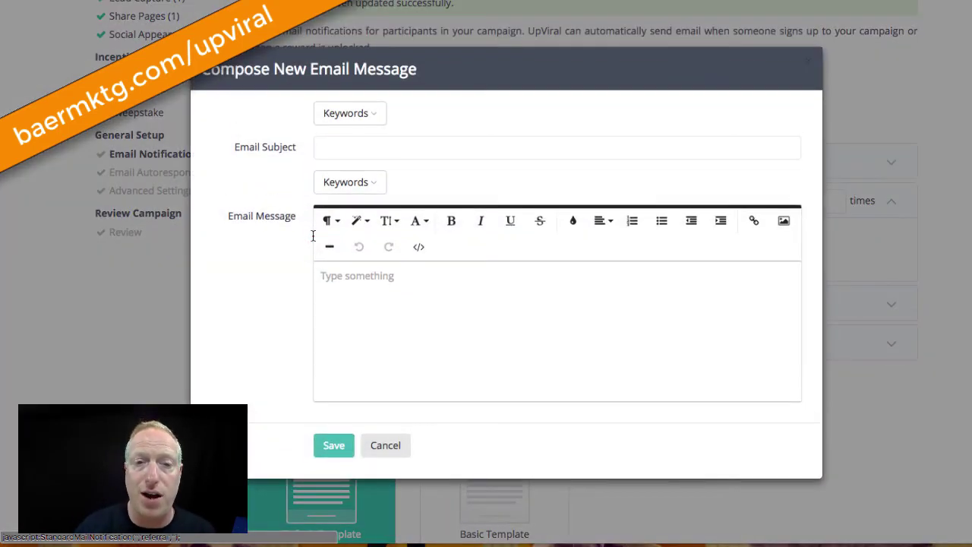
pyautogui.click(341, 299)
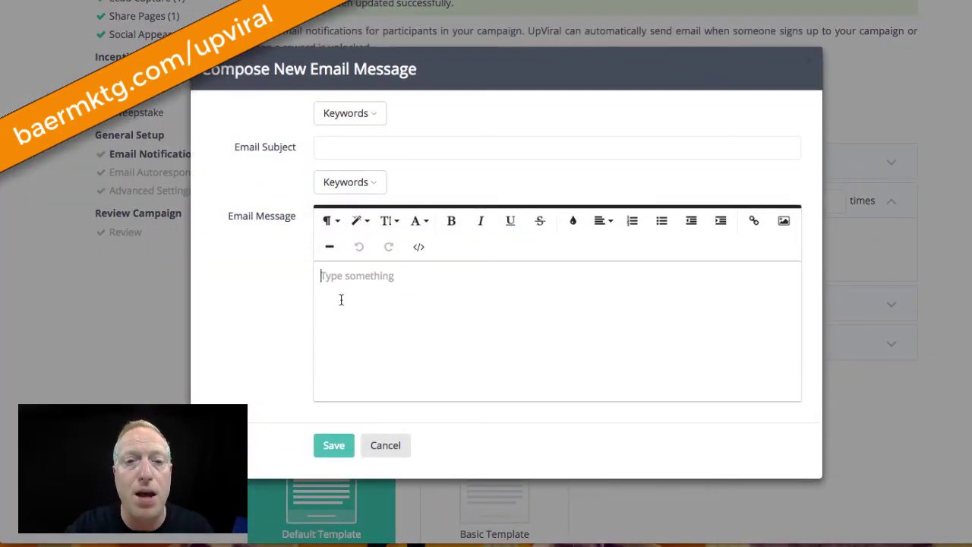
pyautogui.click(364, 191)
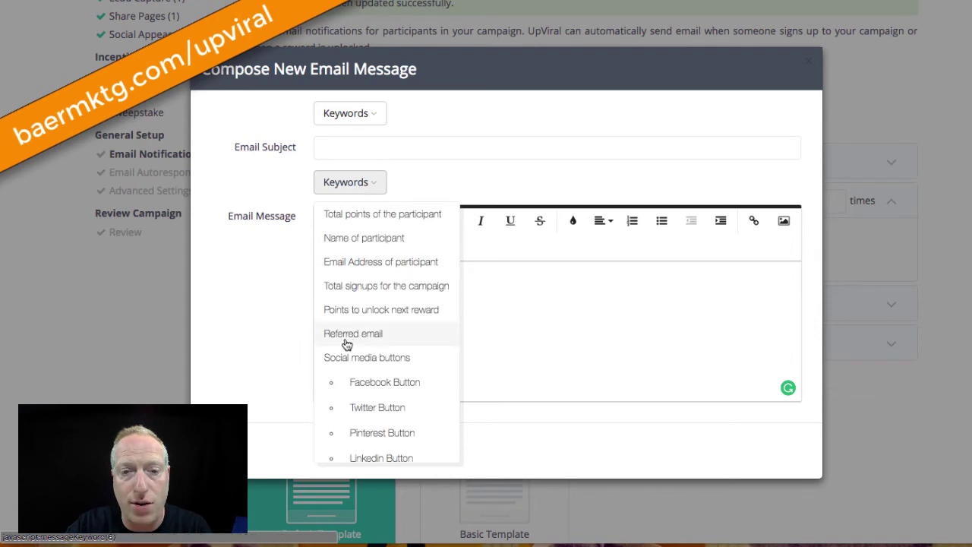
pyautogui.scroll(-2, 343, 343)
pyautogui.scroll(3, 346, 345)
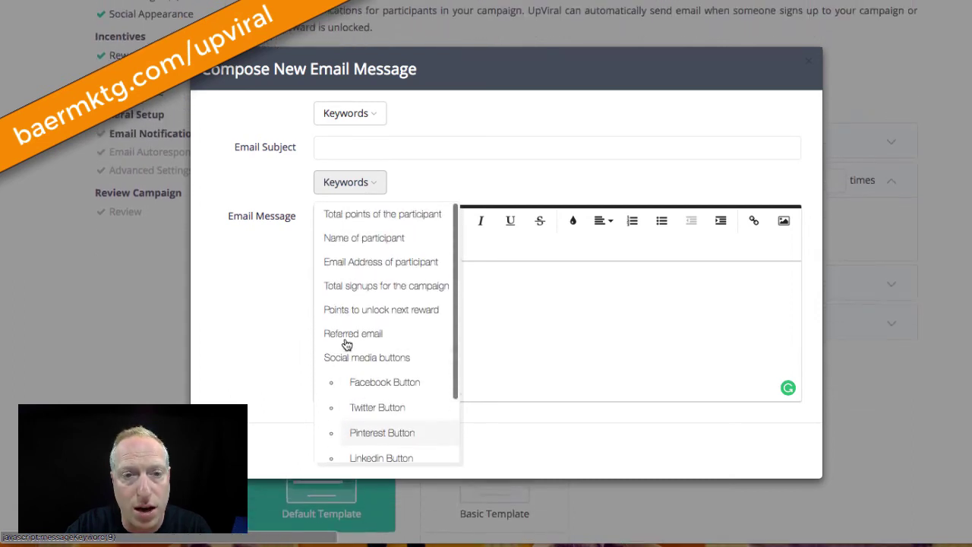
pyautogui.click(378, 242)
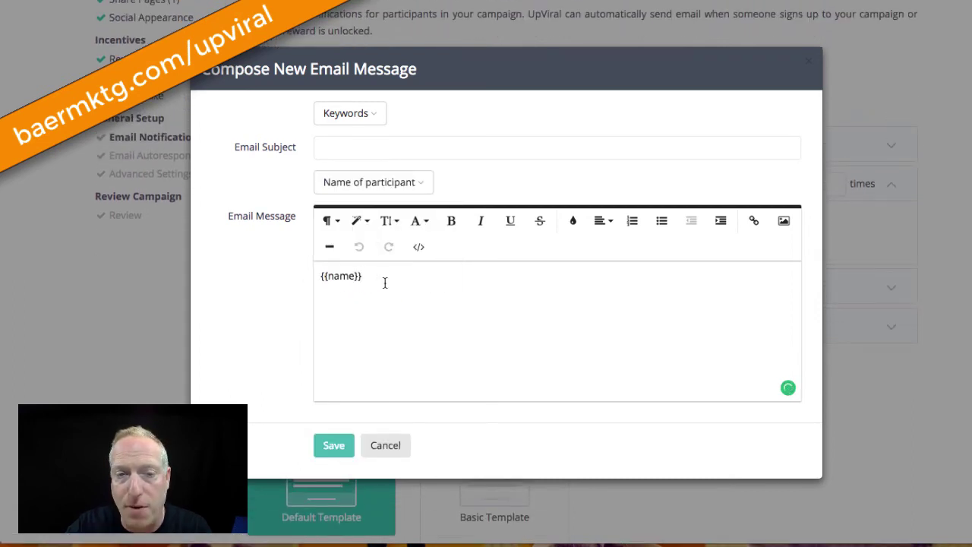
pyautogui.click(380, 186)
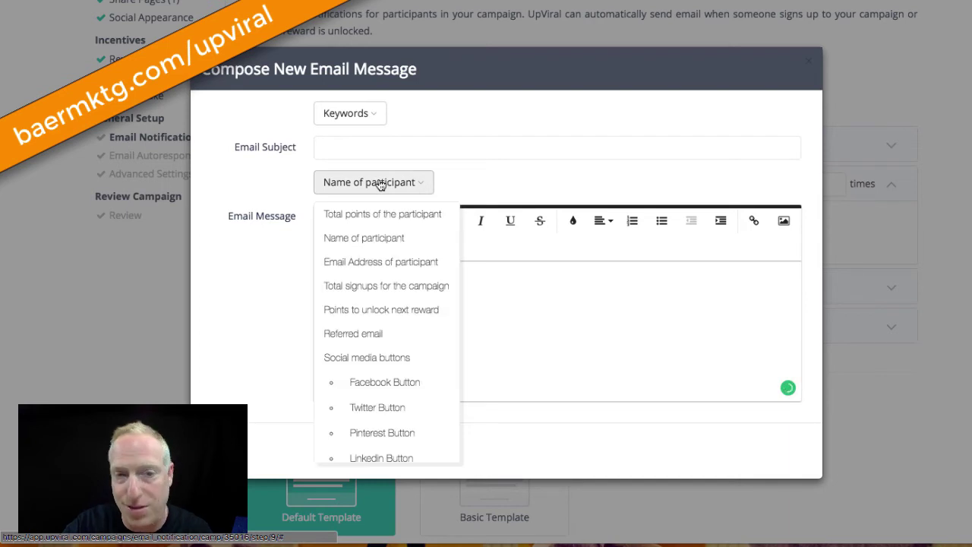
pyautogui.click(400, 286)
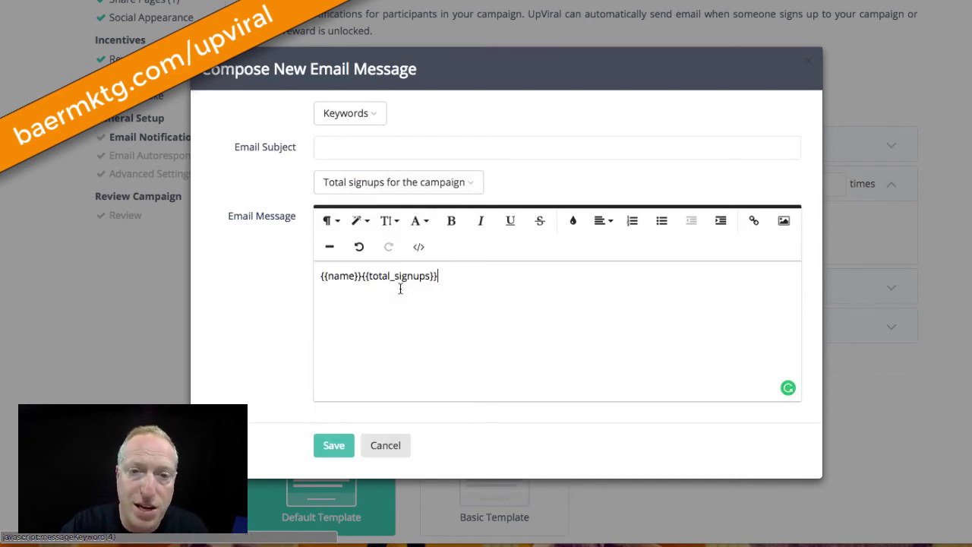
pyautogui.click(363, 276)
pyautogui.press('Return')
pyautogui.press('Return')
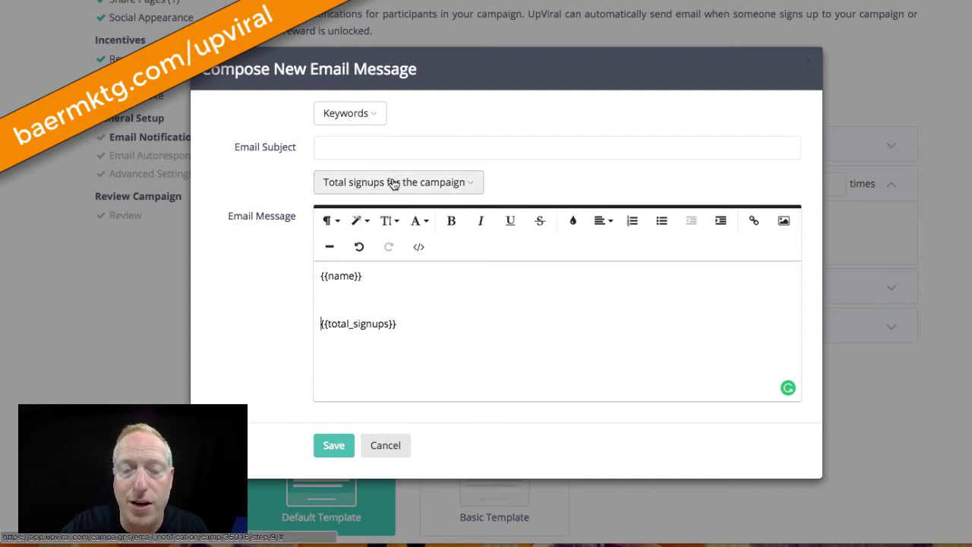
# Browse the keyword list without inserting anything, then discard the draft email
pyautogui.click(449, 182)
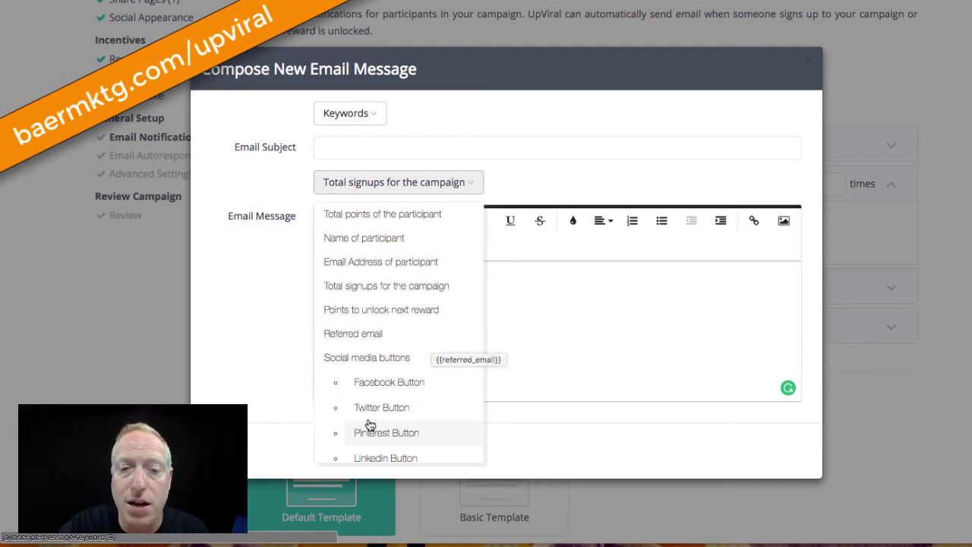
pyautogui.scroll(-3, 381, 347)
pyautogui.scroll(2, 382, 347)
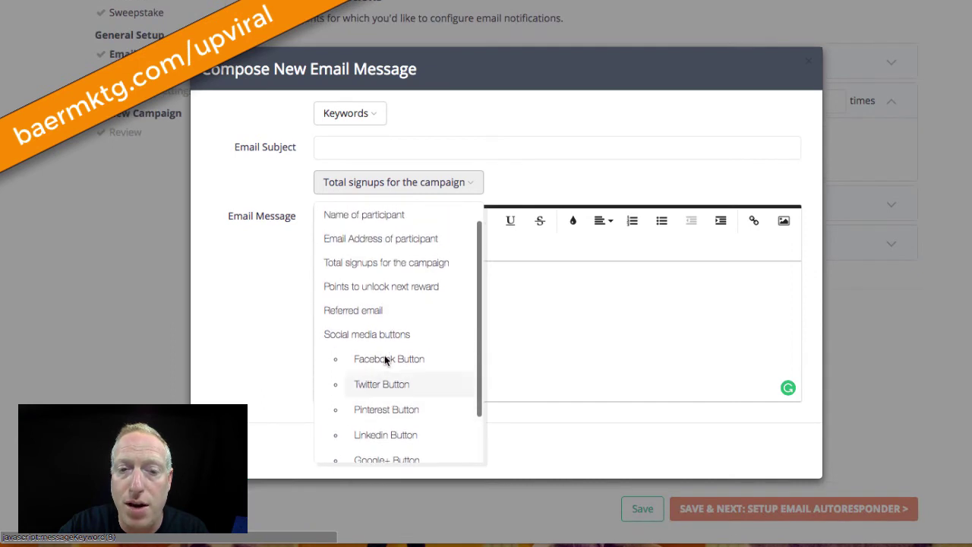
pyautogui.scroll(-3, 417, 326)
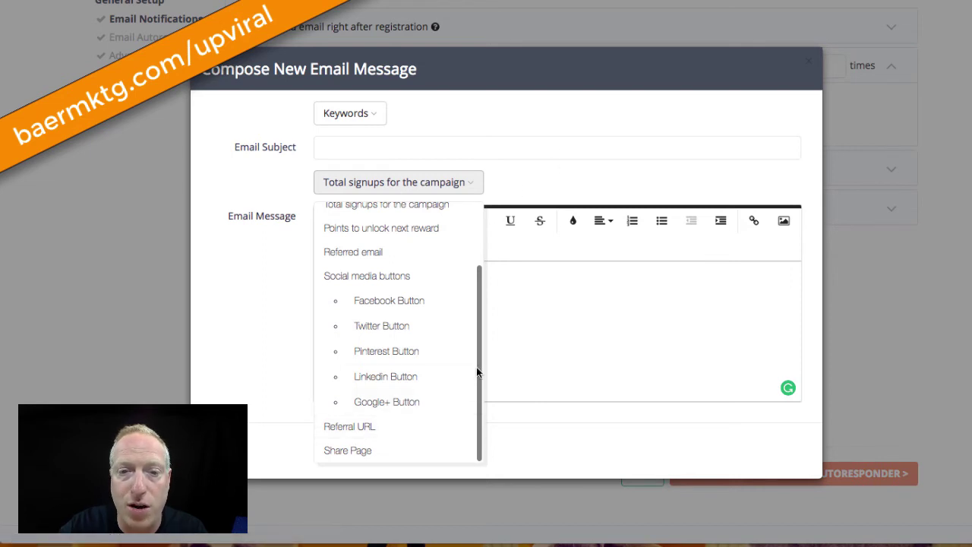
pyautogui.click(464, 133)
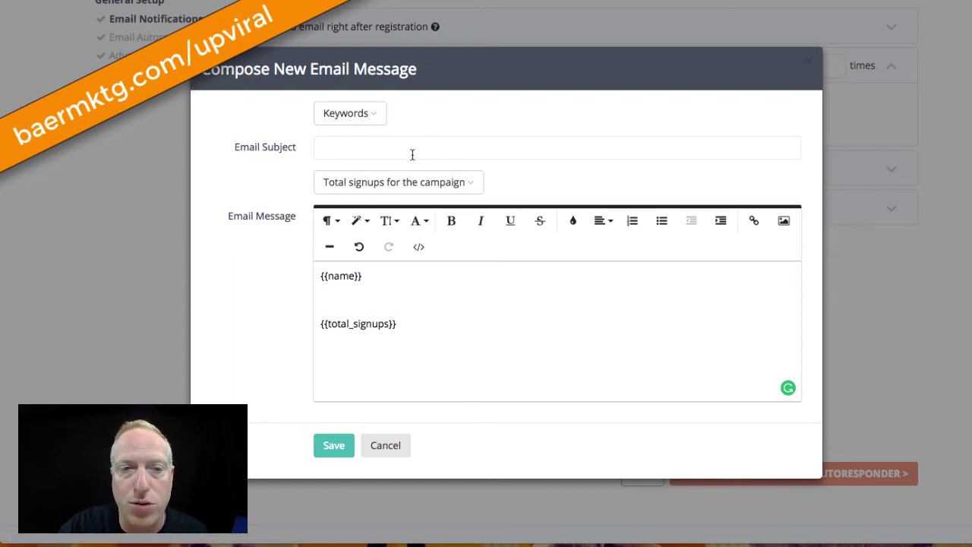
pyautogui.click(384, 448)
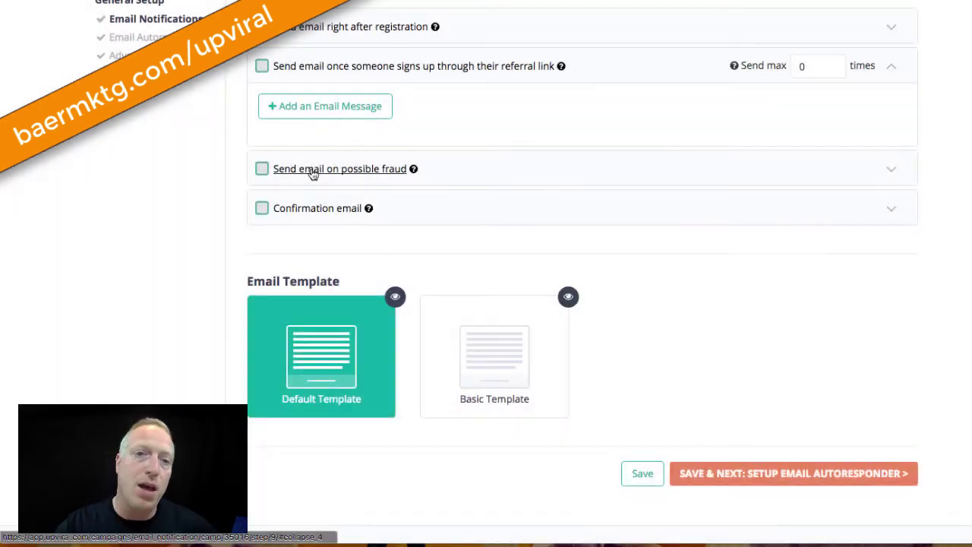
# Expand the possible-fraud and confirmation email options and review the notifications page
pyautogui.click(313, 171)
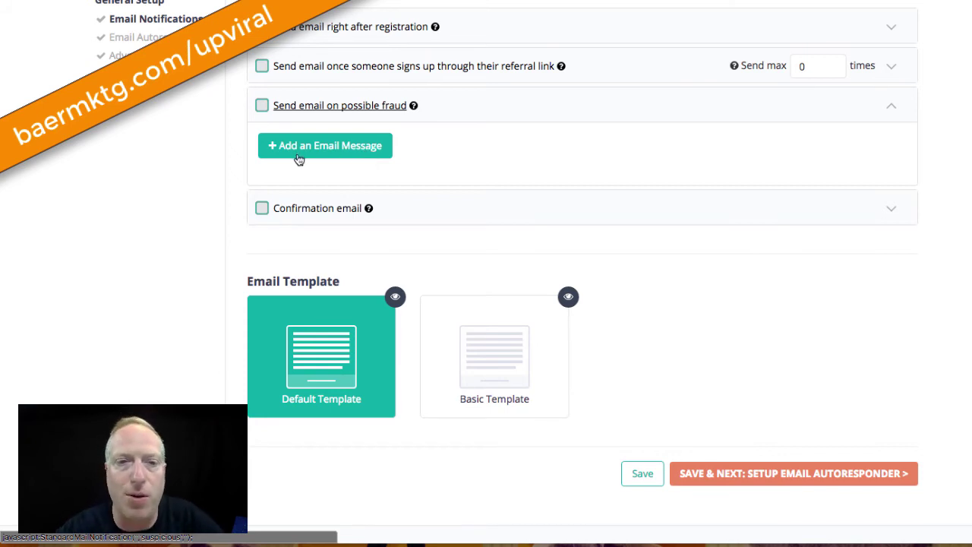
pyautogui.click(314, 209)
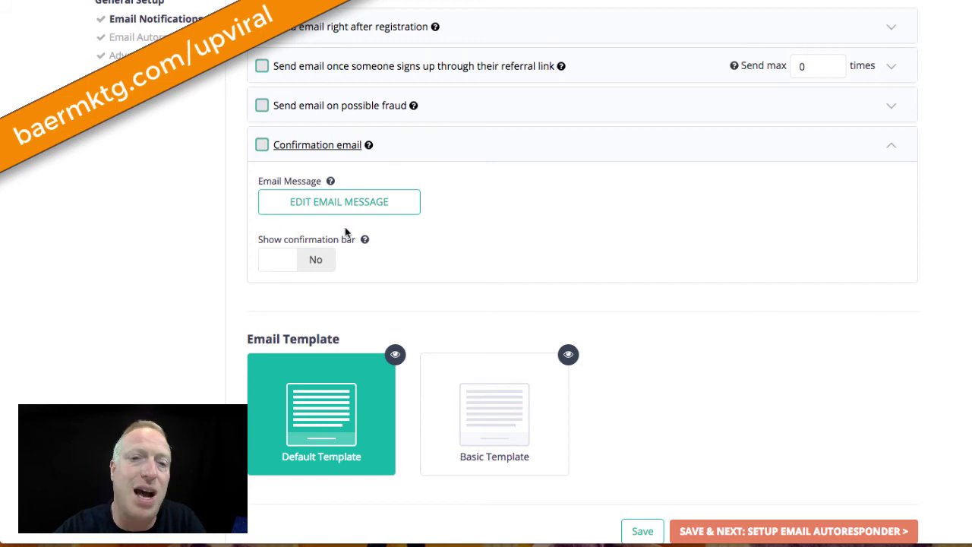
pyautogui.scroll(-1, 419, 154)
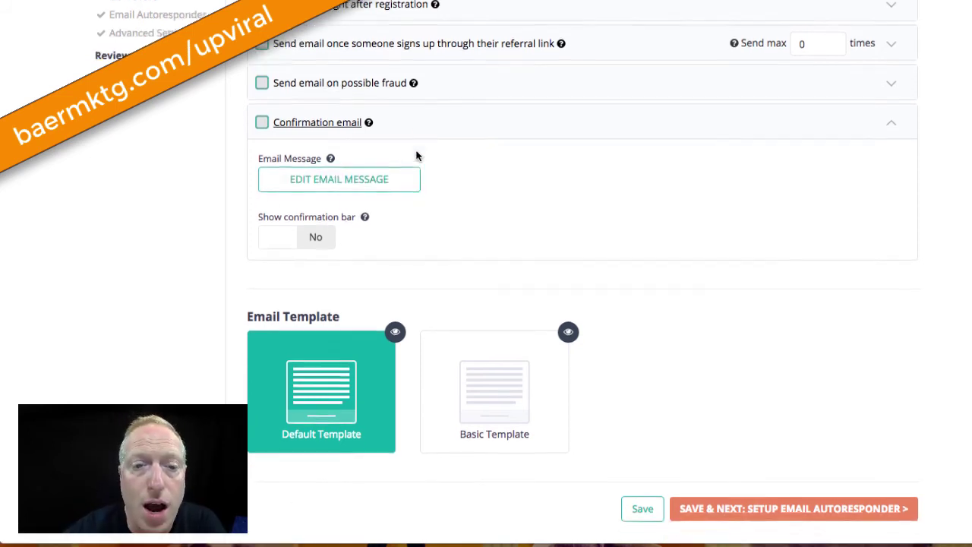
pyautogui.scroll(3, 683, 517)
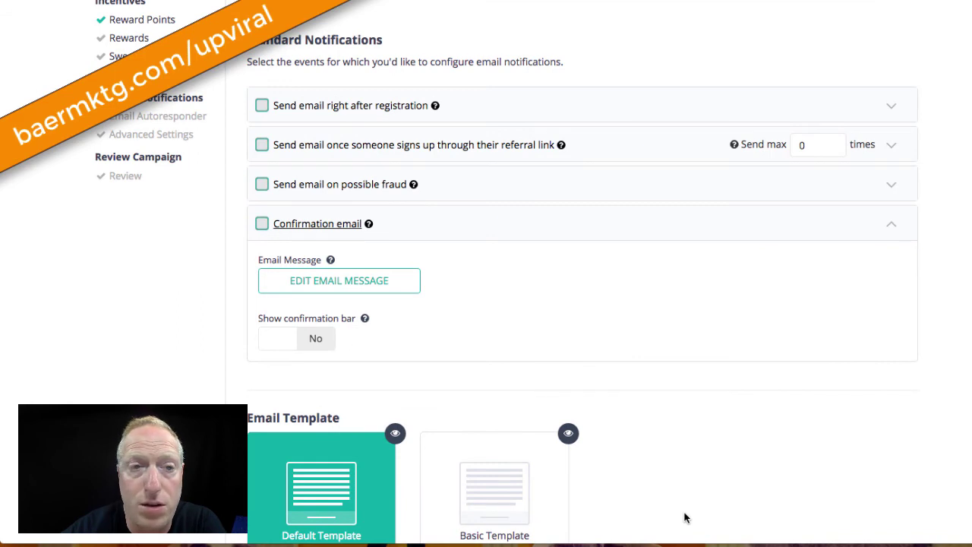
pyautogui.scroll(1, 683, 516)
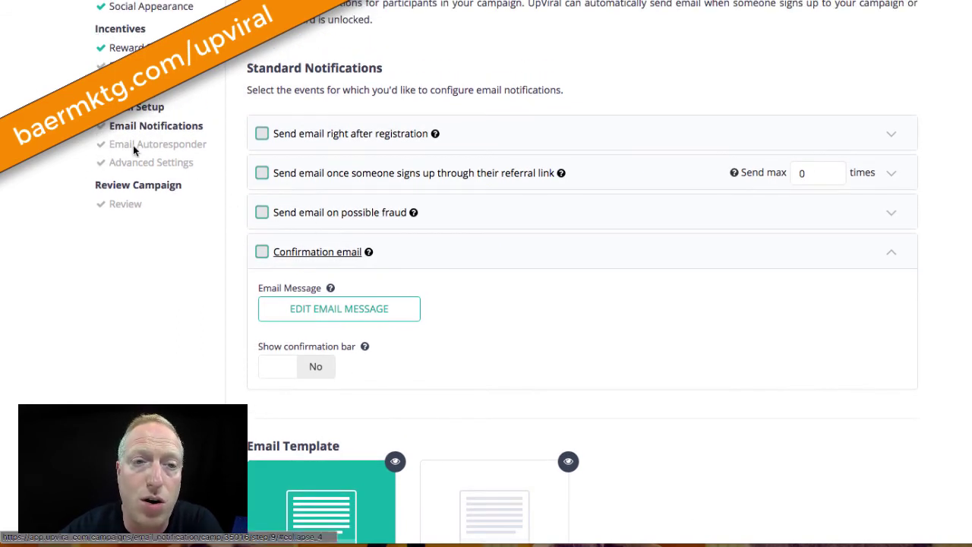
pyautogui.scroll(-8, 581, 399)
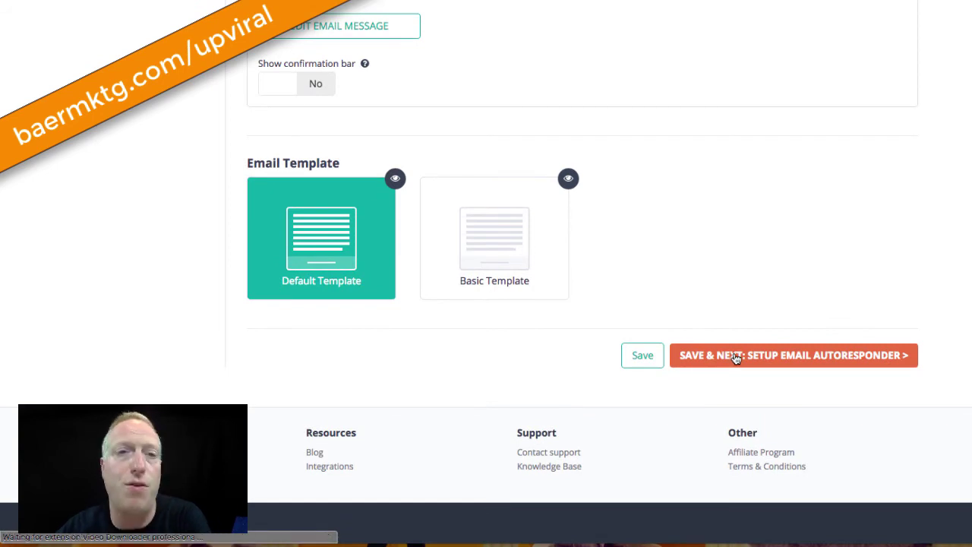
# Save the email notifications, continue to the Email Autoresponder step, and open Settings
pyautogui.click(733, 358)
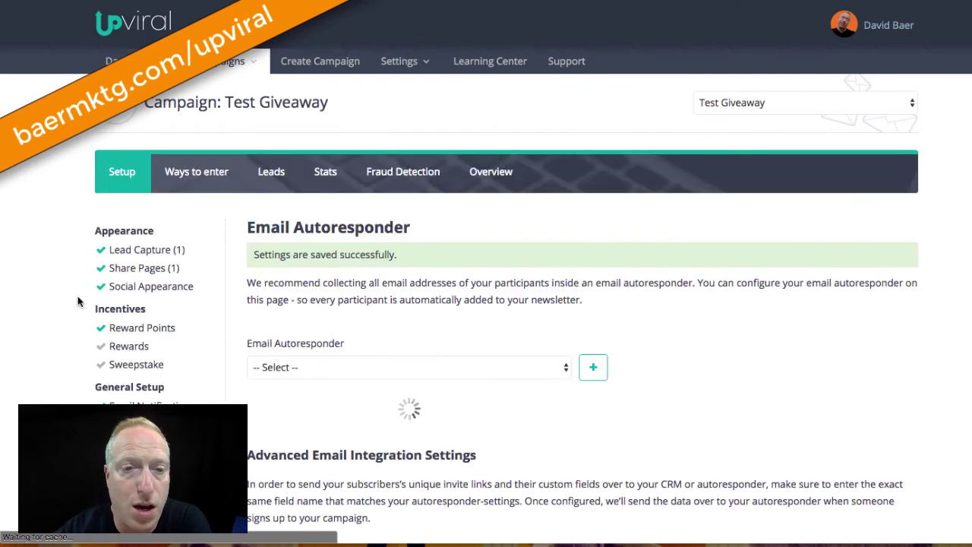
pyautogui.scroll(-1, 659, 325)
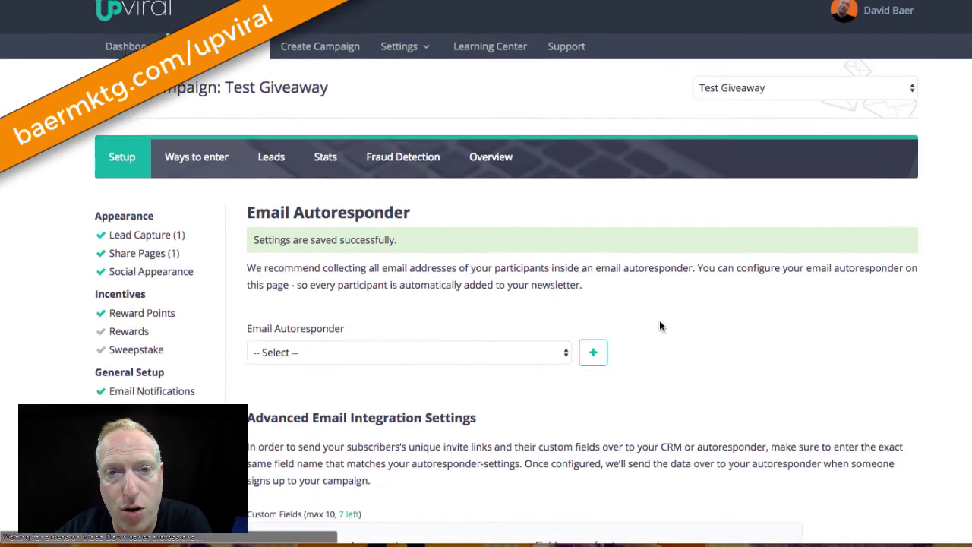
pyautogui.click(419, 13)
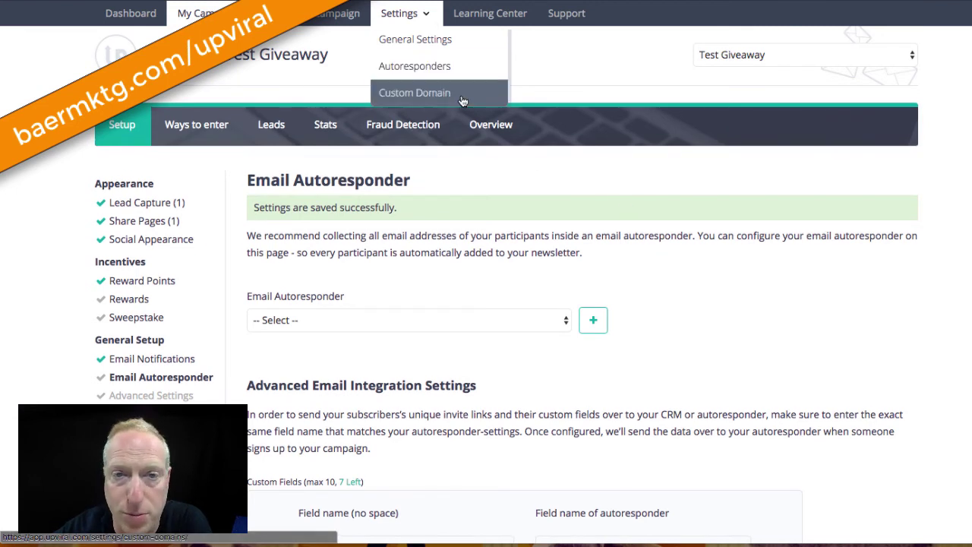
# Start adding an email autoresponder and browse the list of supported autoresponder services
pyautogui.click(598, 322)
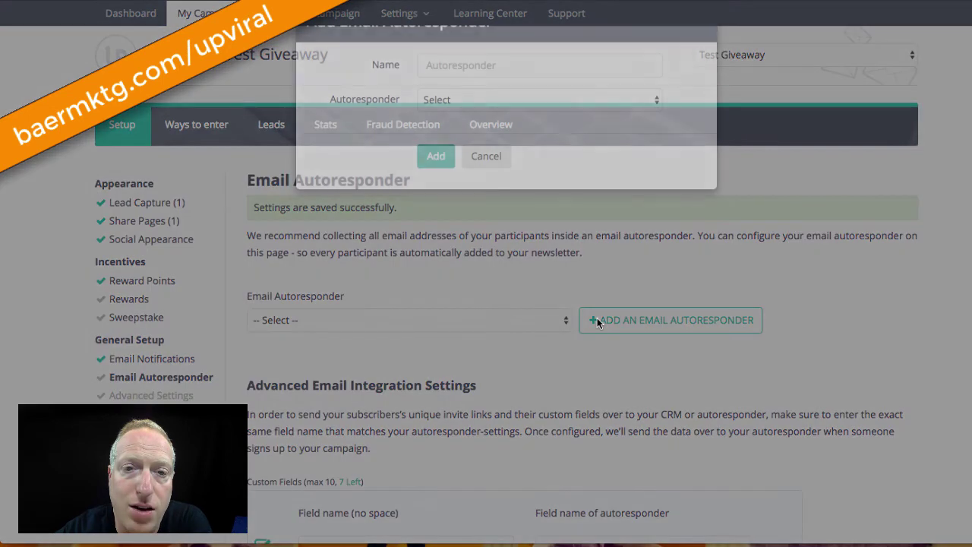
pyautogui.click(478, 145)
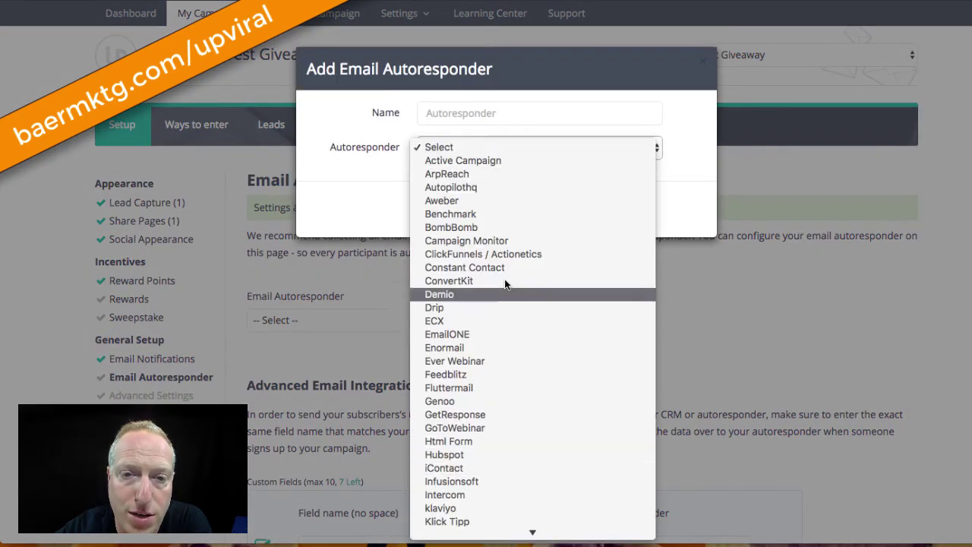
pyautogui.scroll(-8, 505, 278)
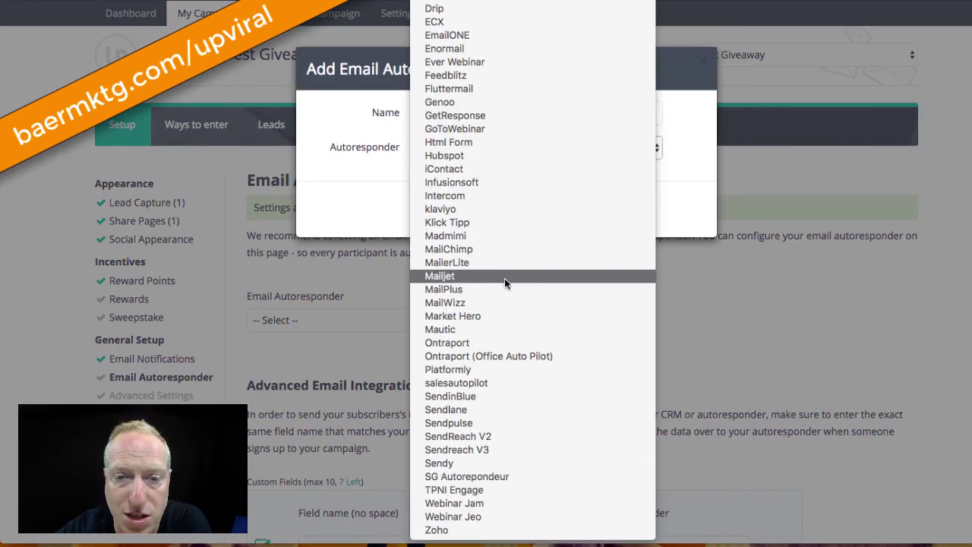
pyautogui.scroll(3, 503, 495)
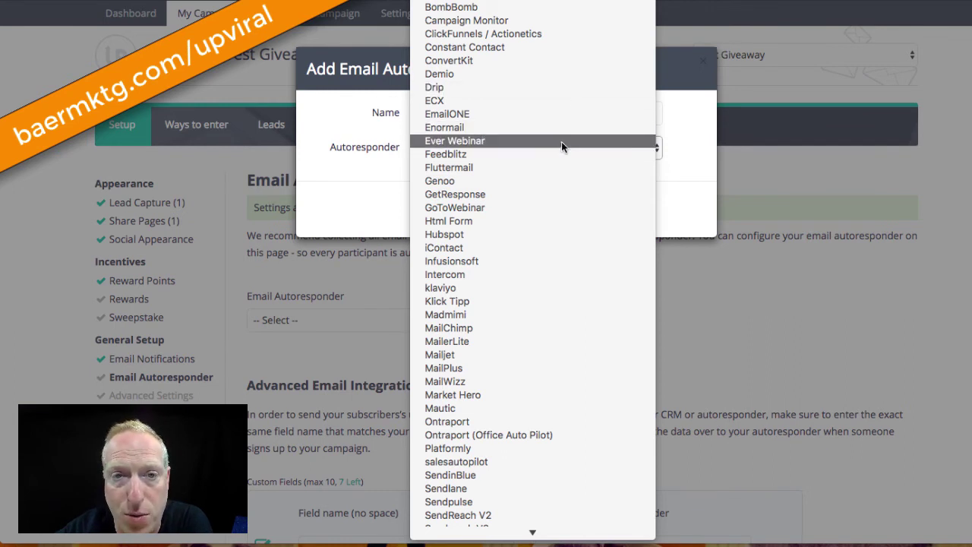
pyautogui.scroll(-3, 501, 278)
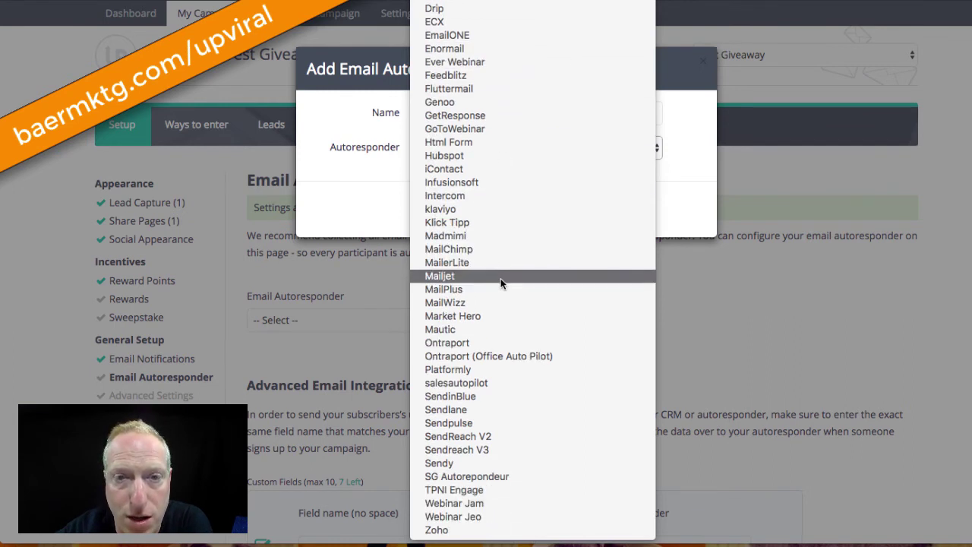
pyautogui.scroll(3, 500, 278)
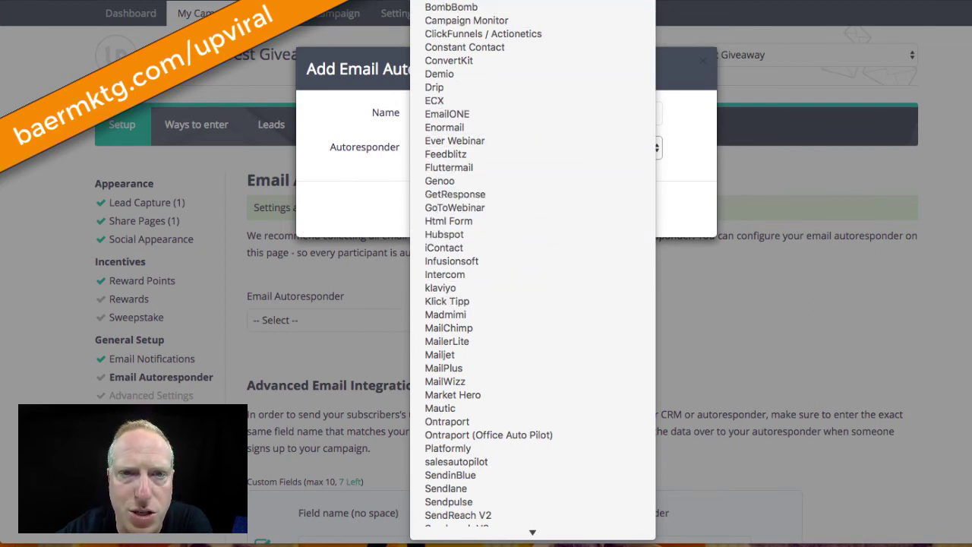
pyautogui.scroll(-3, 573, 98)
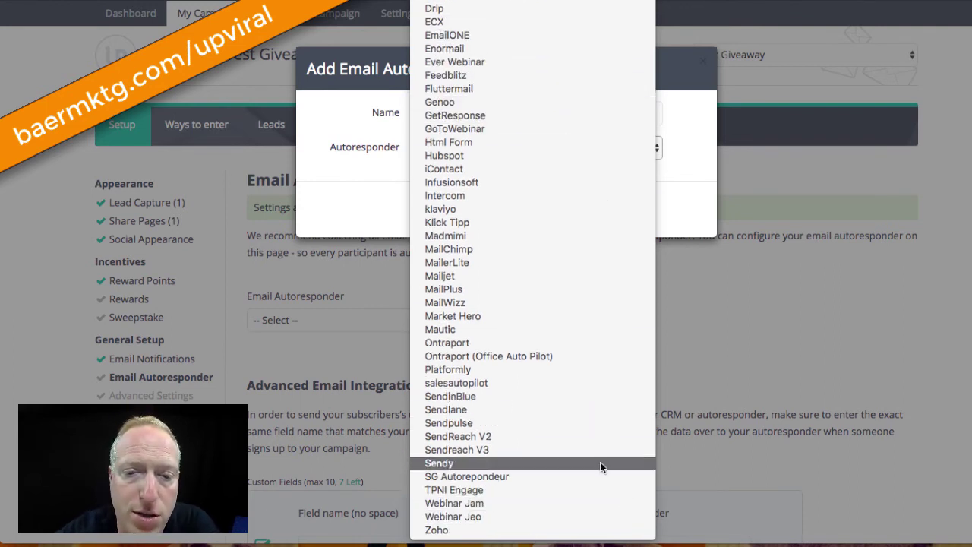
pyautogui.scroll(3, 599, 465)
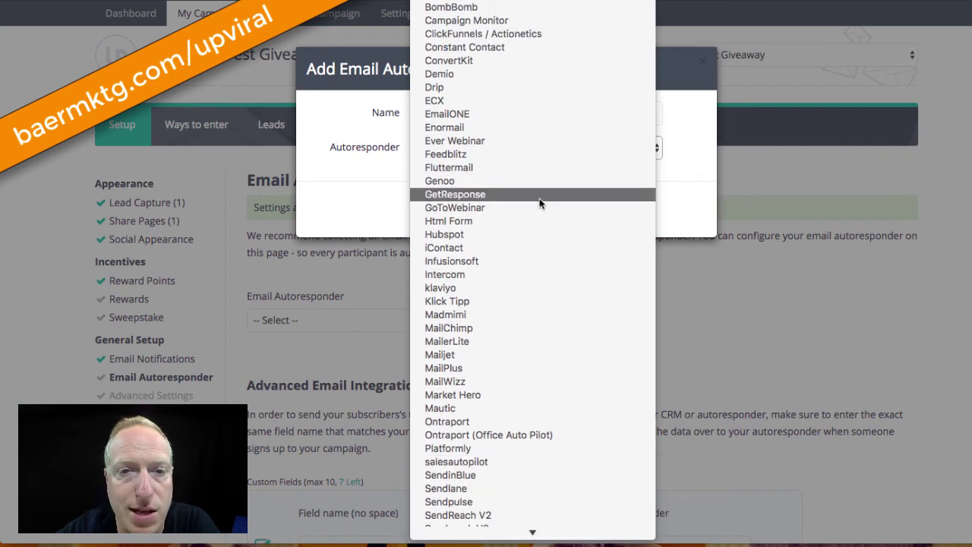
pyautogui.scroll(-3, 540, 201)
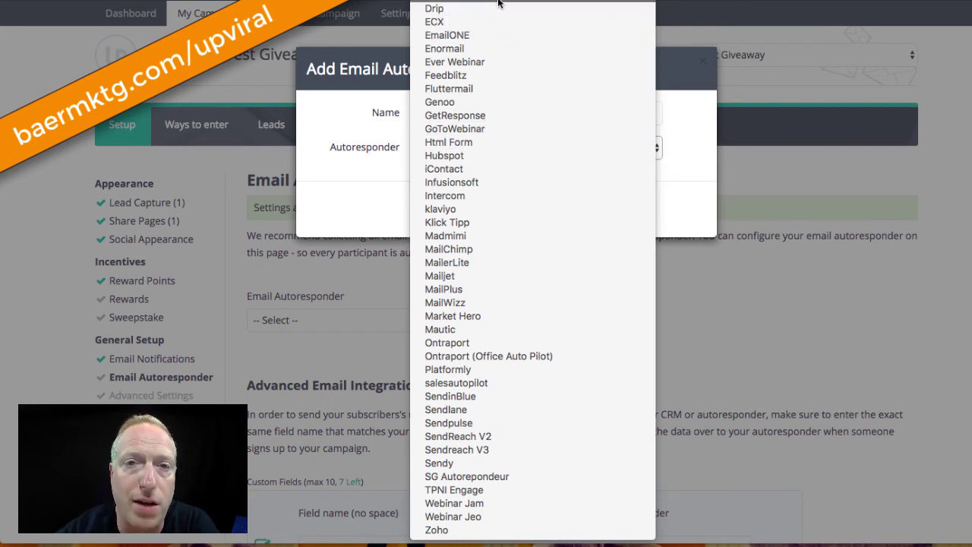
pyautogui.click(692, 81)
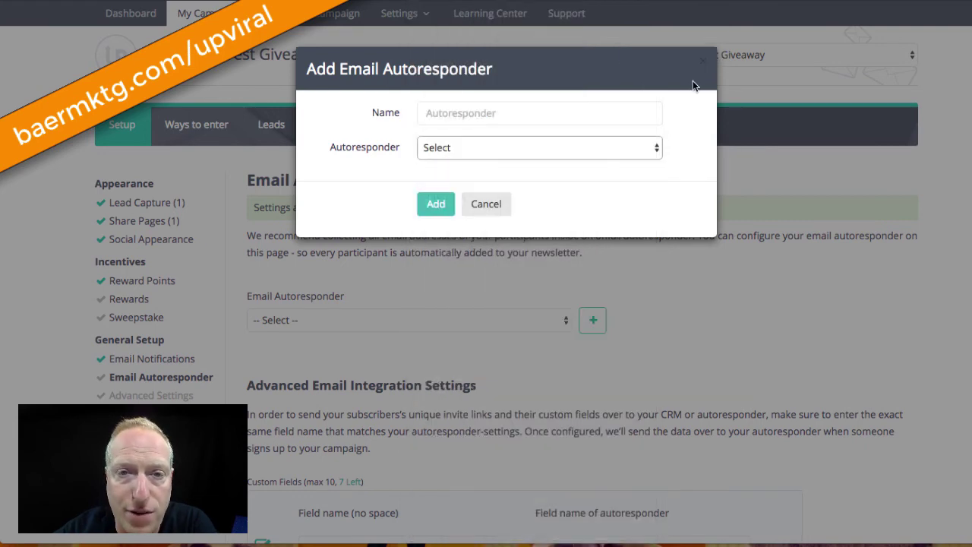
# Cancel the autoresponder dialog and review the email, name and Personal invite link field mappings
pyautogui.click(494, 203)
pyautogui.scroll(-3, 290, 340)
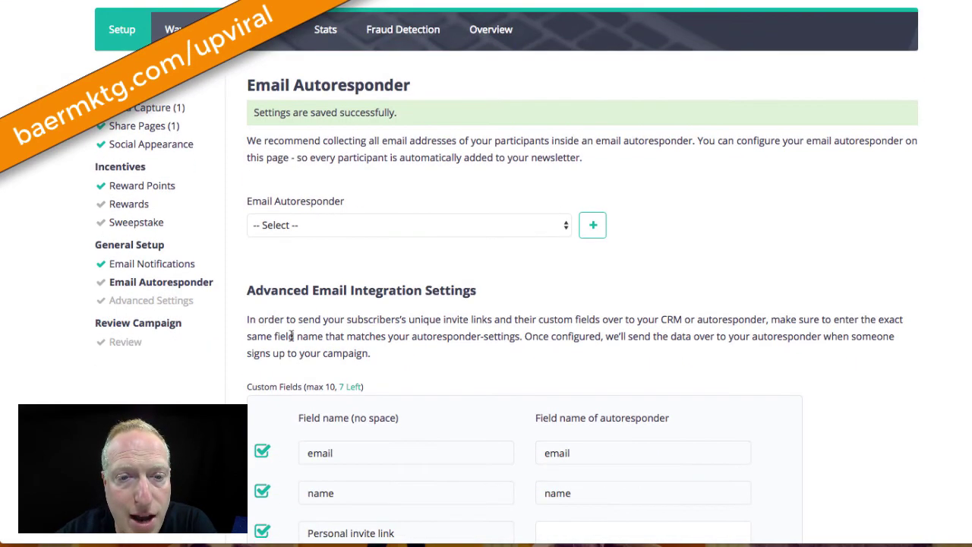
pyautogui.scroll(-5, 306, 433)
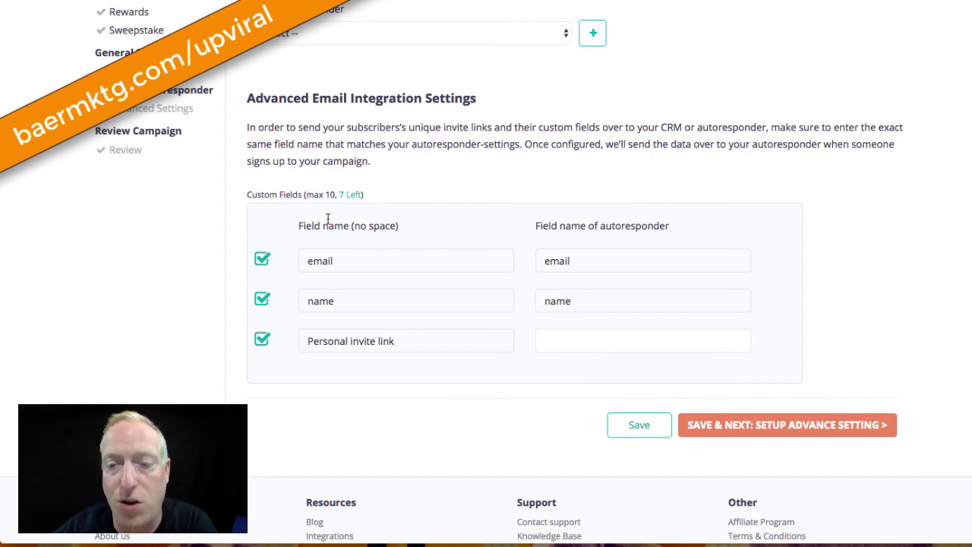
pyautogui.click(752, 430)
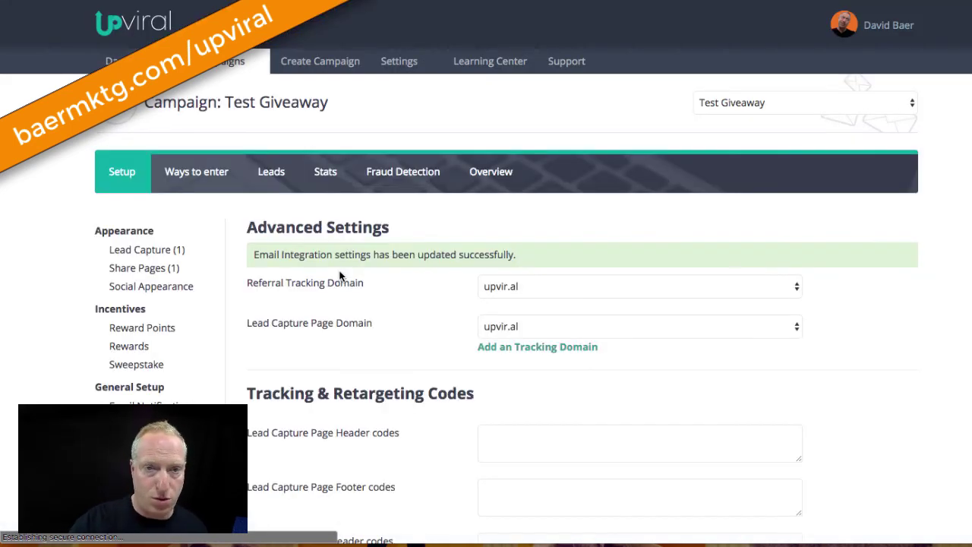
pyautogui.scroll(-1, 339, 277)
pyautogui.scroll(-3, 339, 276)
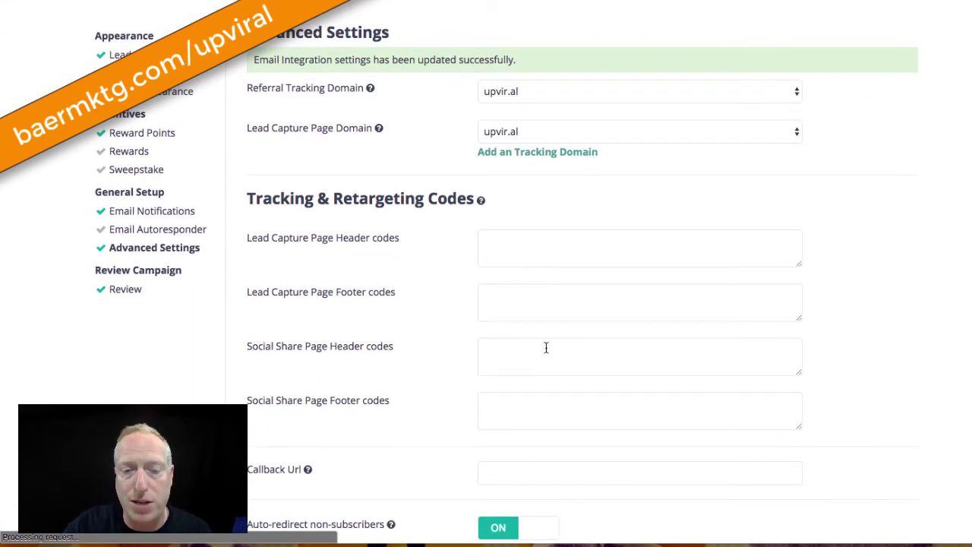
pyautogui.scroll(-2, 545, 346)
pyautogui.scroll(-1, 545, 349)
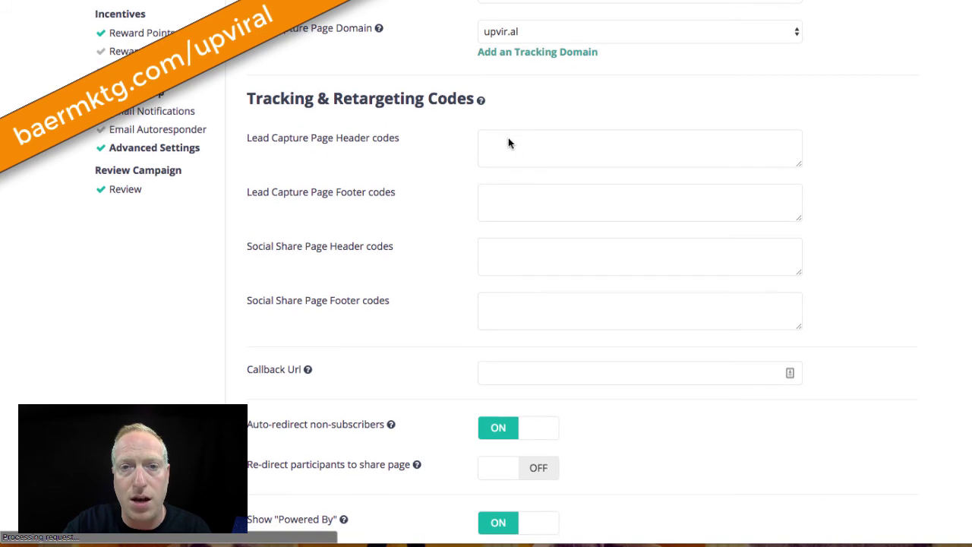
pyautogui.scroll(-1, 505, 145)
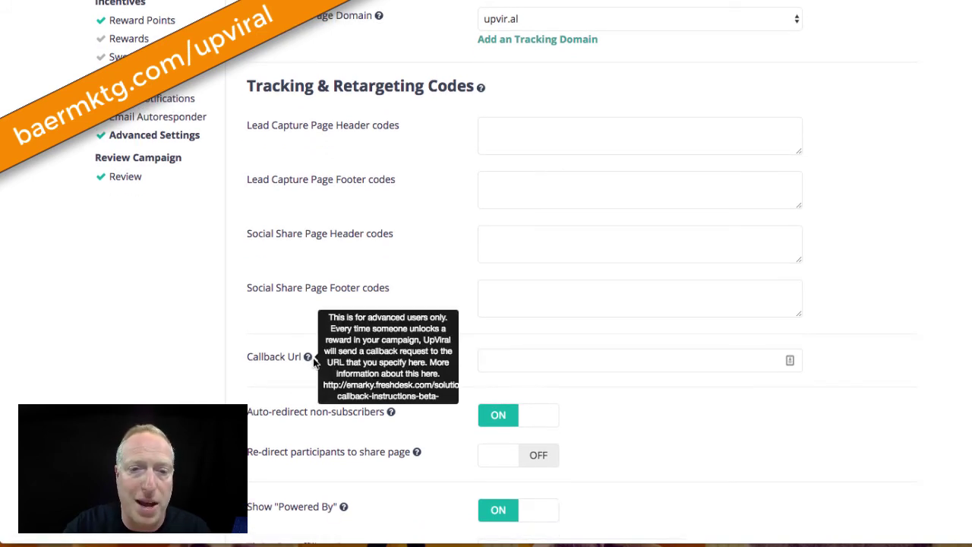
pyautogui.scroll(-2, 421, 472)
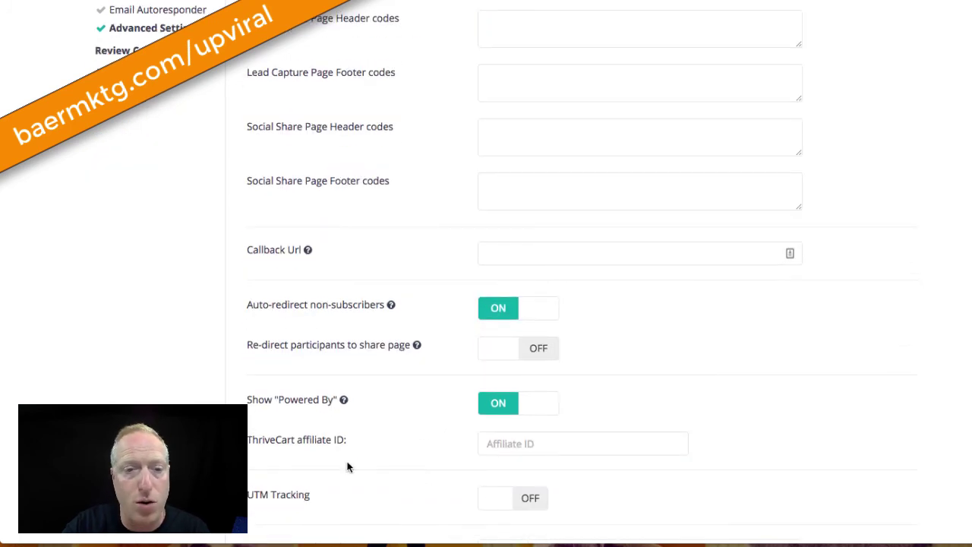
pyautogui.scroll(-2, 373, 435)
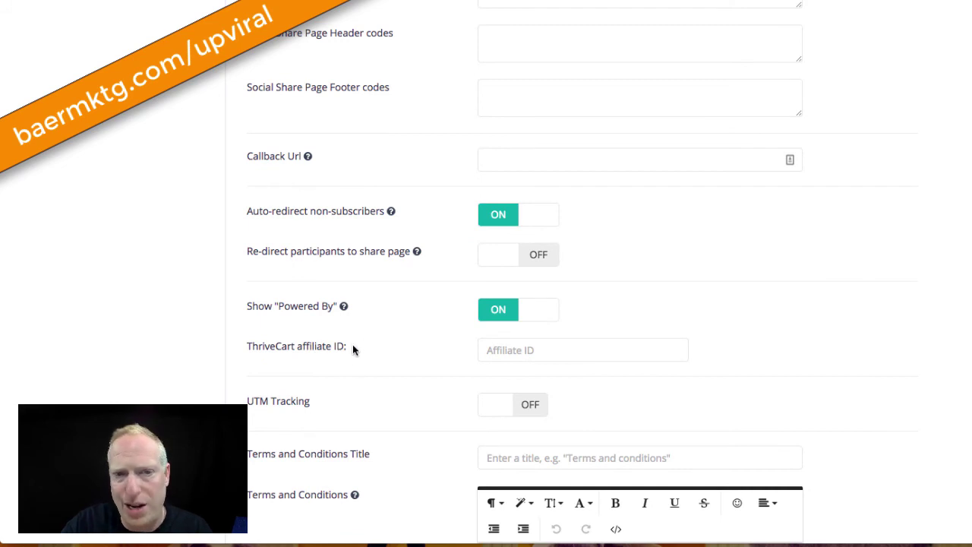
pyautogui.click(498, 351)
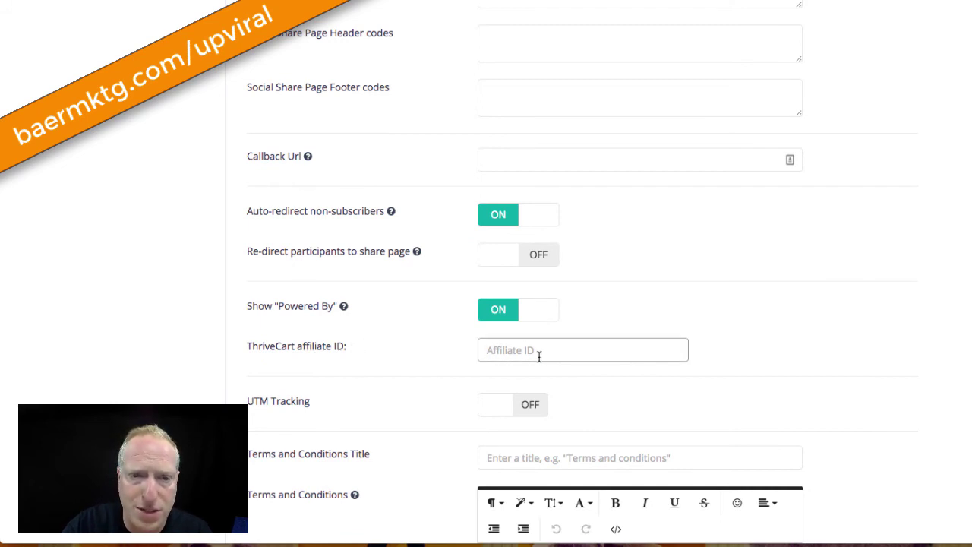
pyautogui.scroll(-3, 523, 356)
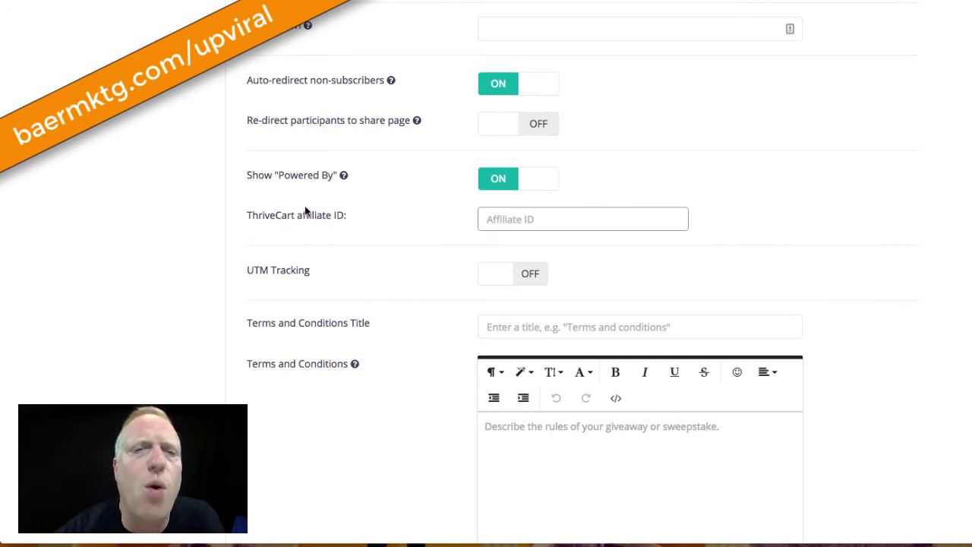
pyautogui.scroll(1, 219, 203)
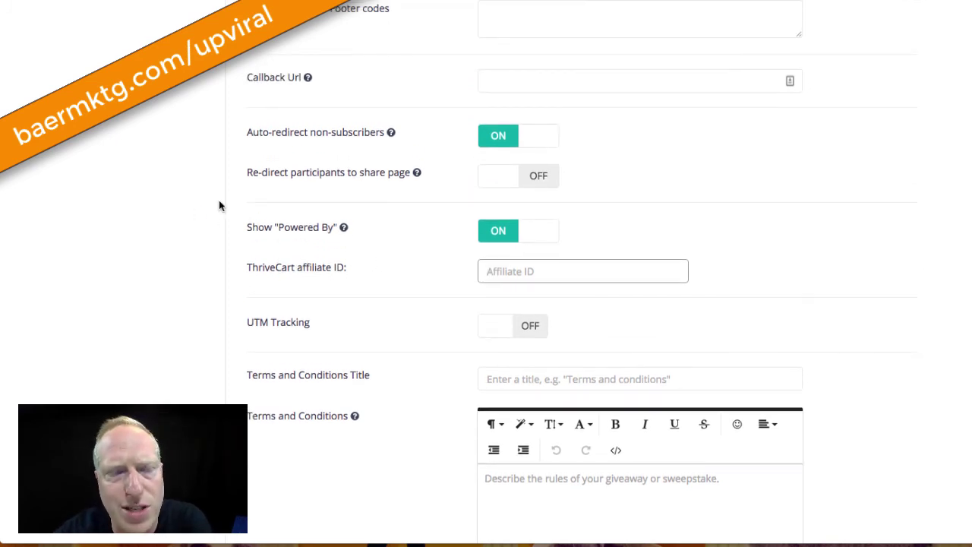
pyautogui.scroll(-1, 199, 266)
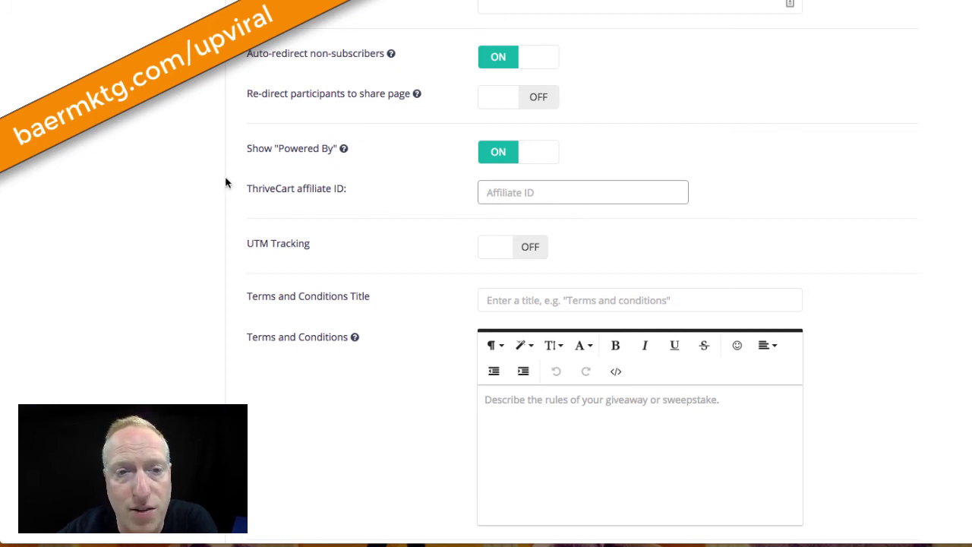
pyautogui.scroll(-2, 253, 298)
pyautogui.scroll(-2, 253, 298)
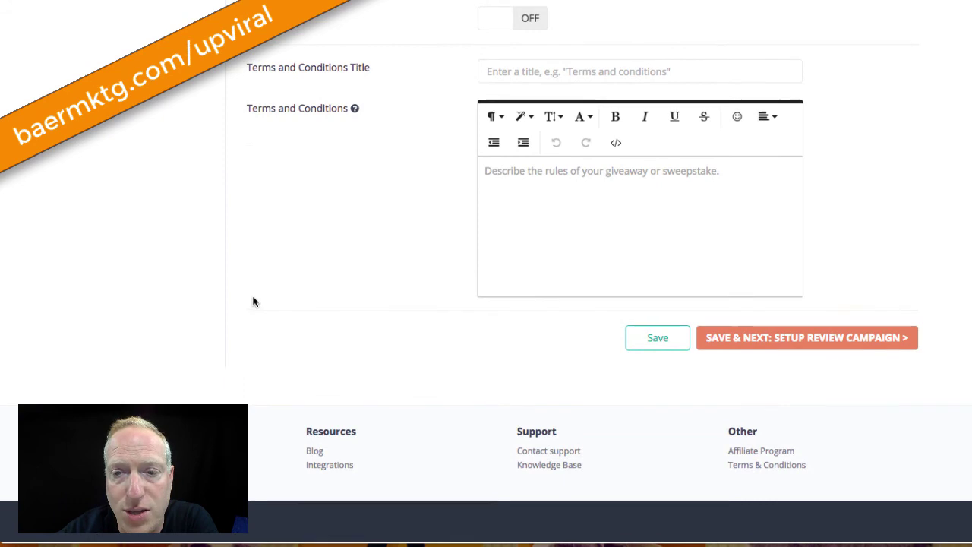
# Save the advanced settings and copy the Test Giveaway lead capture page URL
pyautogui.click(774, 338)
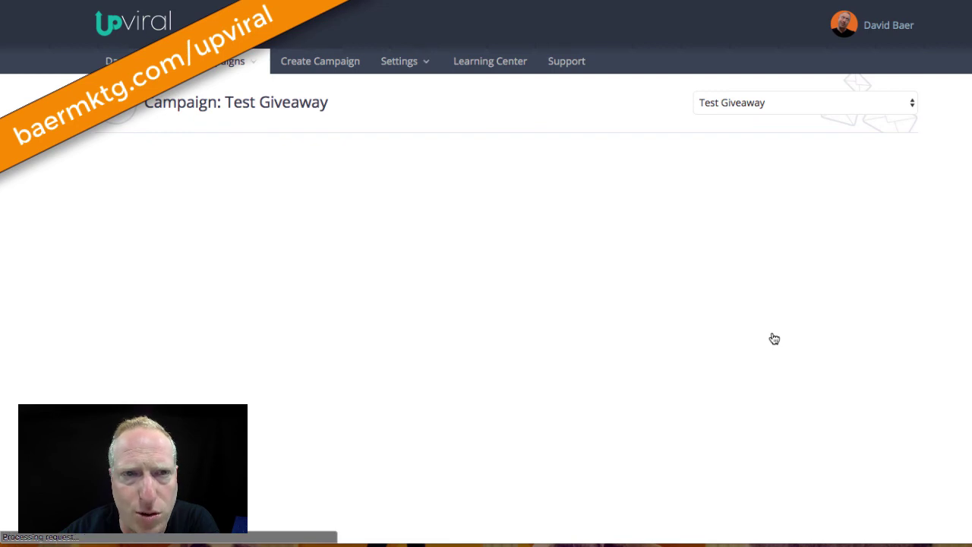
pyautogui.scroll(-1, 774, 339)
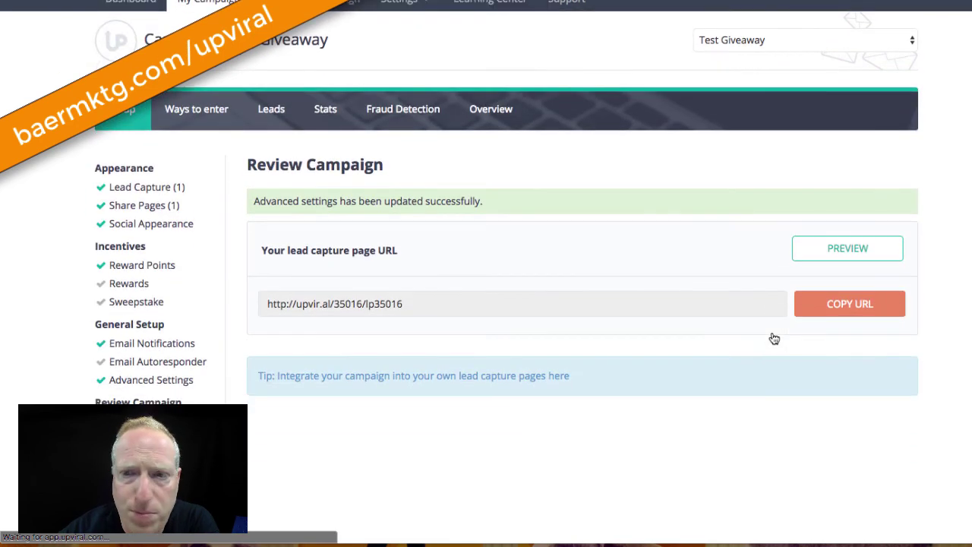
pyautogui.click(830, 316)
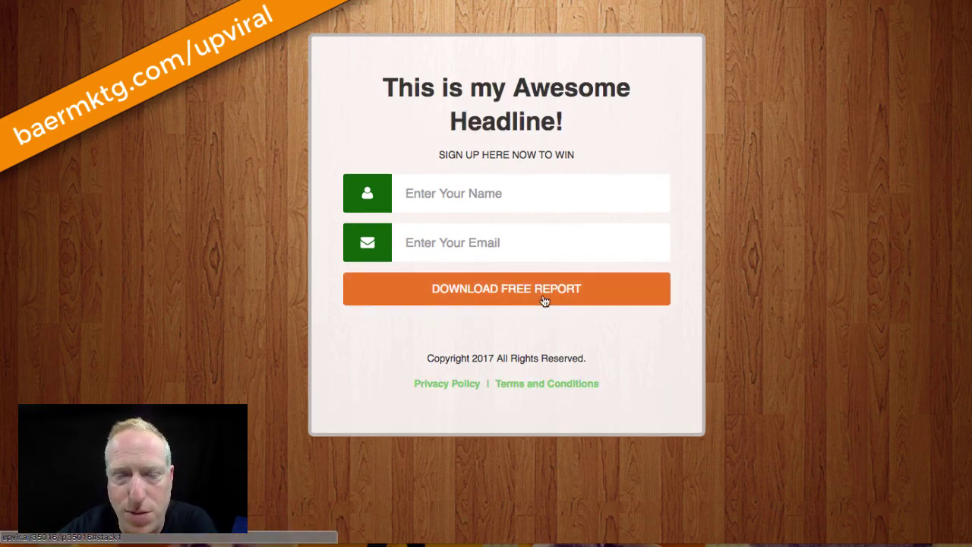
# Sign up on the lead capture form with a test name and email, then try Google+ sharing
pyautogui.click(445, 189)
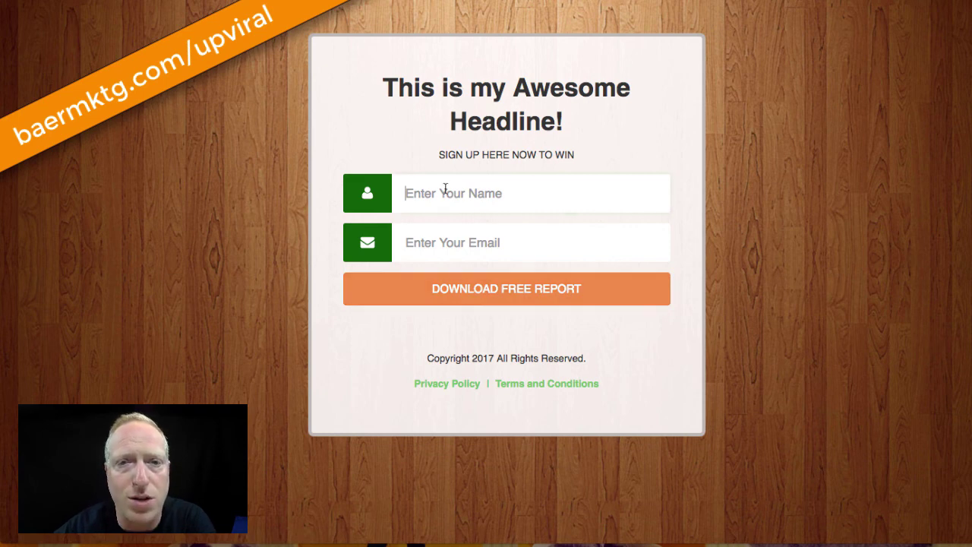
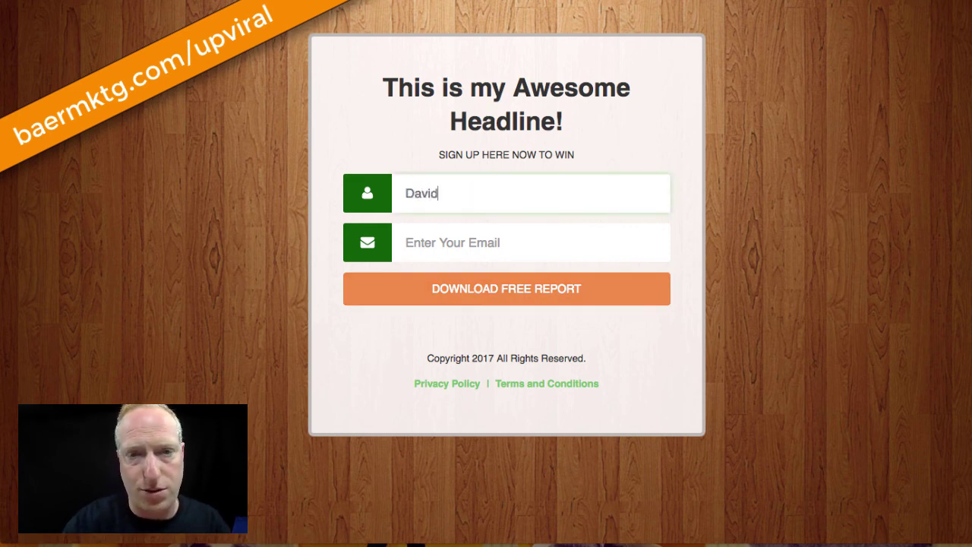
pyautogui.press('Tab')
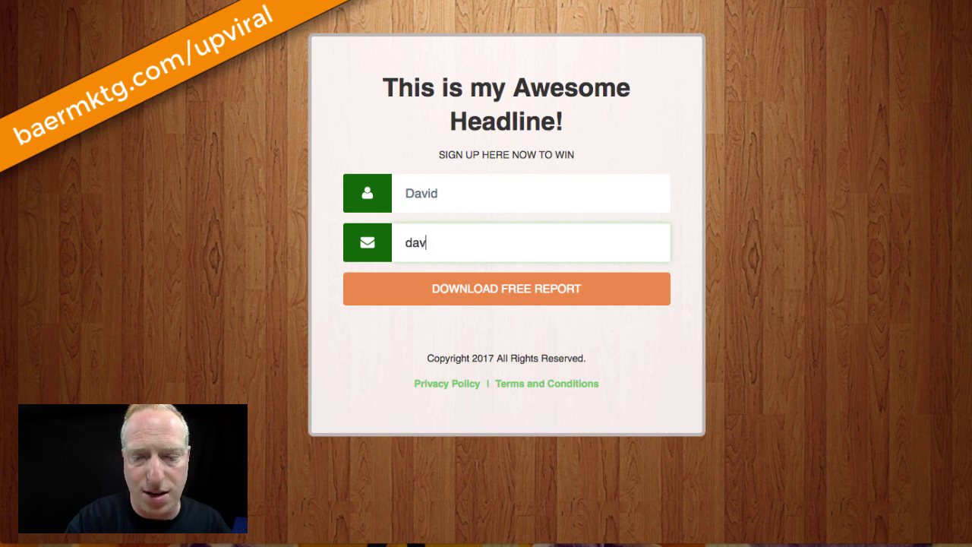
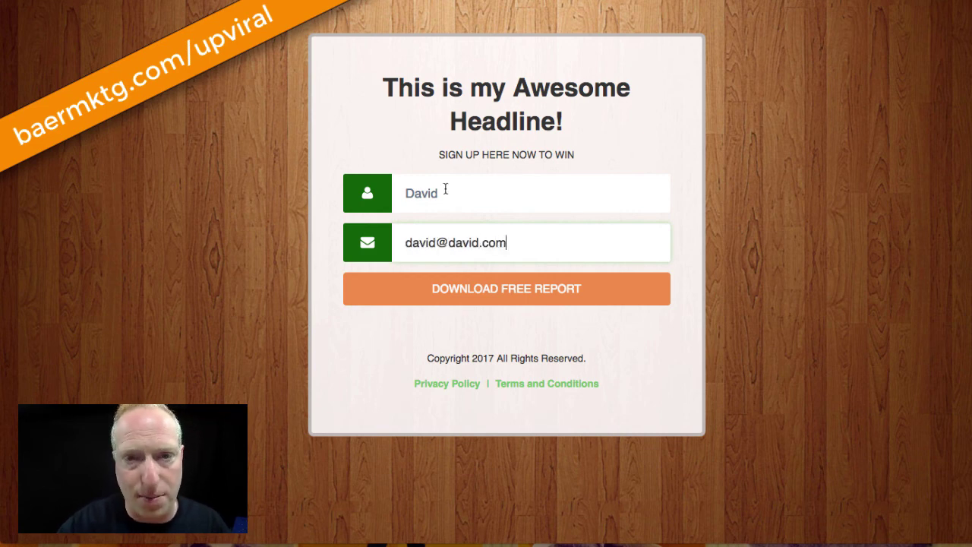
pyautogui.click(532, 304)
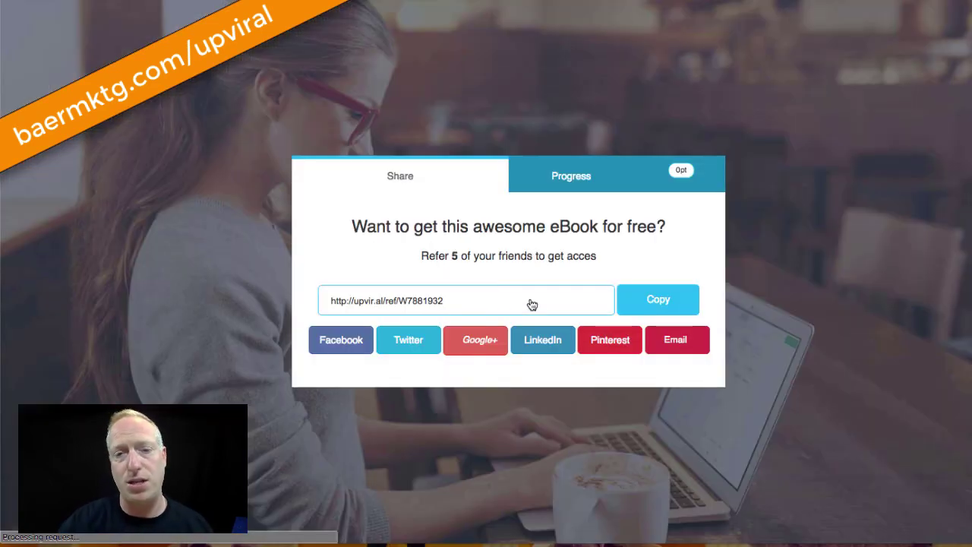
pyautogui.click(474, 342)
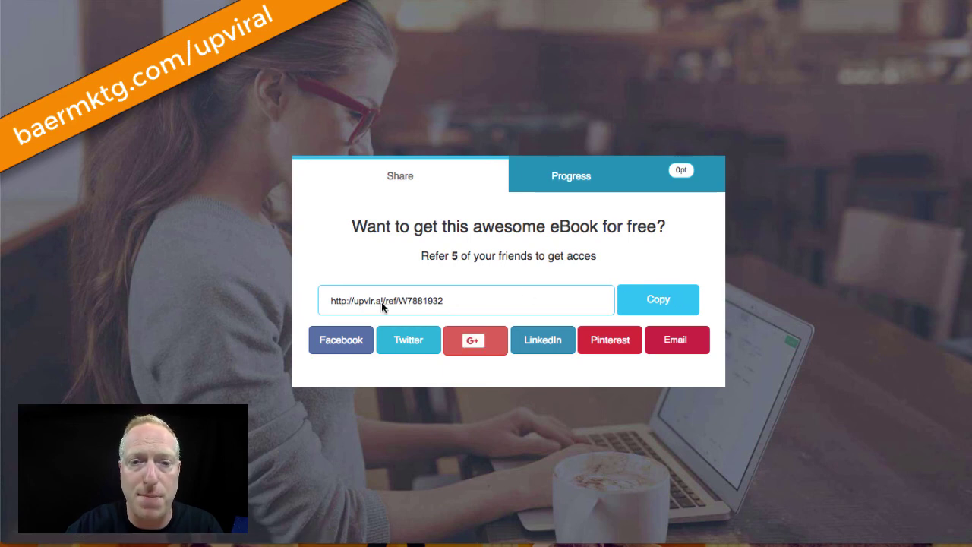
# Copy the personal referral link and load it in the browser address bar
pyautogui.click(658, 302)
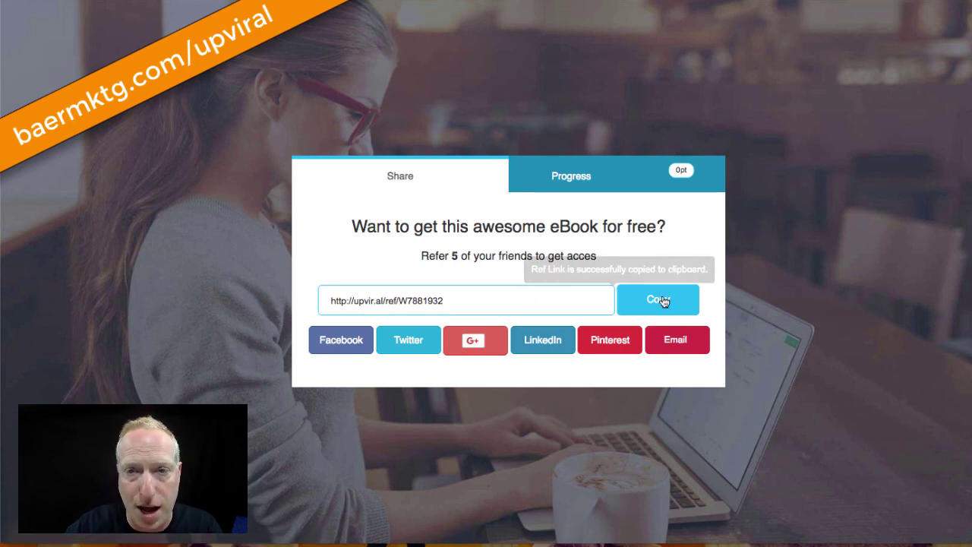
pyautogui.press('super+l')
pyautogui.press('super+v')
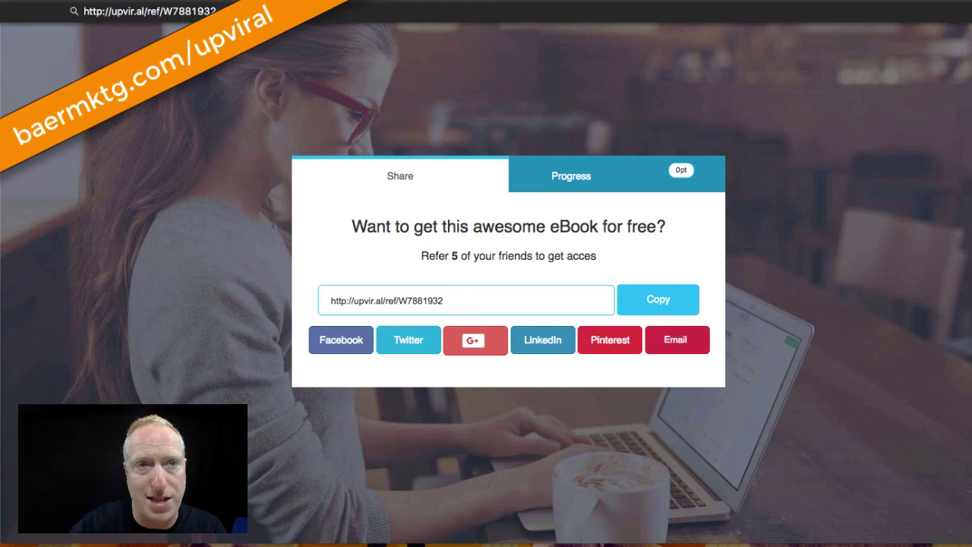
pyautogui.press('Return')
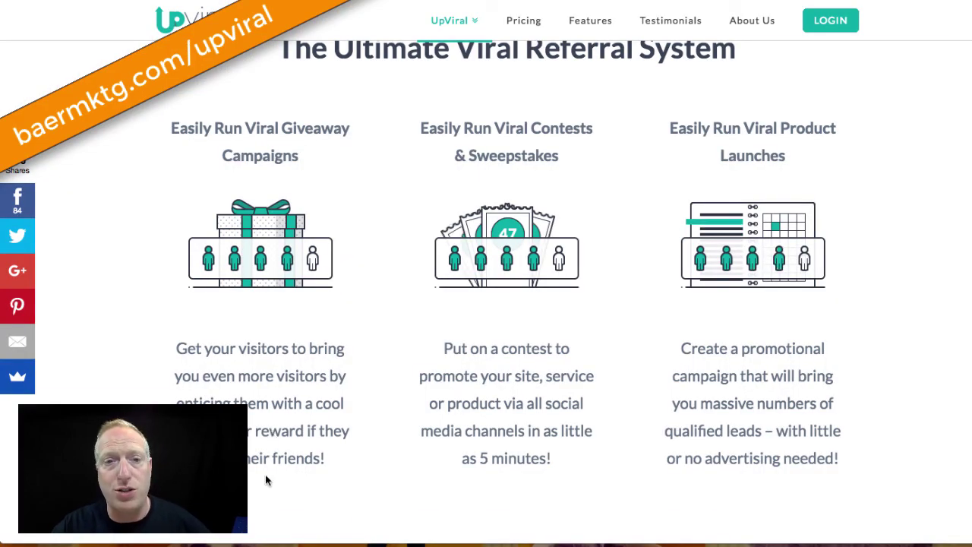
# Scroll up to the top of the UpViral homepage
pyautogui.scroll(8, 265, 474)
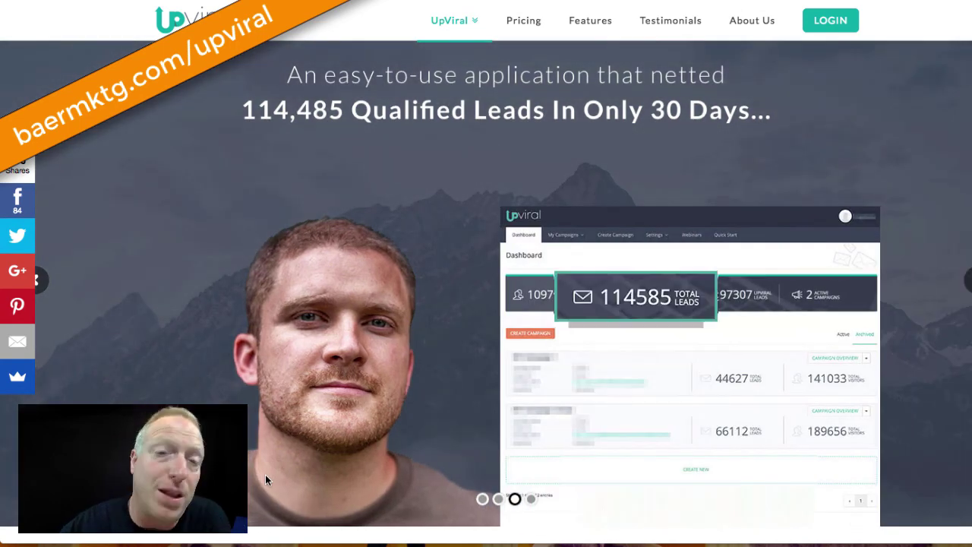